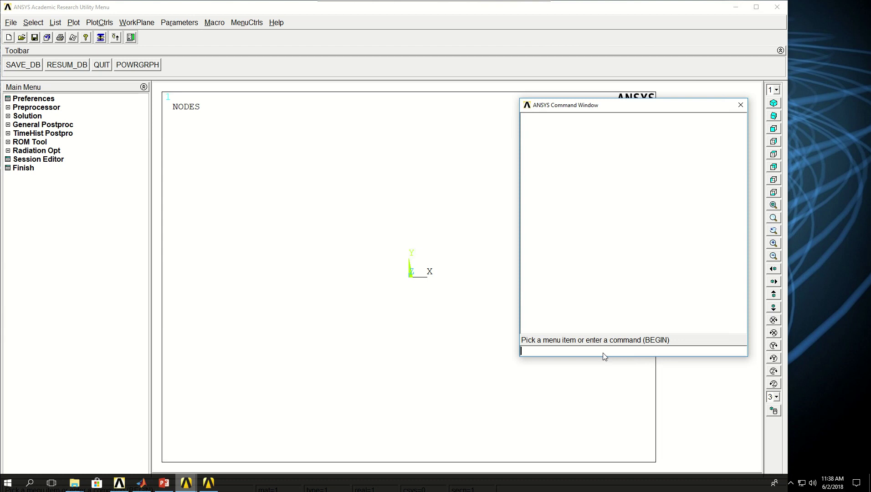
Step: Enter the preprocessor with /PREP7 and define element type 1 as 185
type("7")
key("Return")
type("ET,1,")
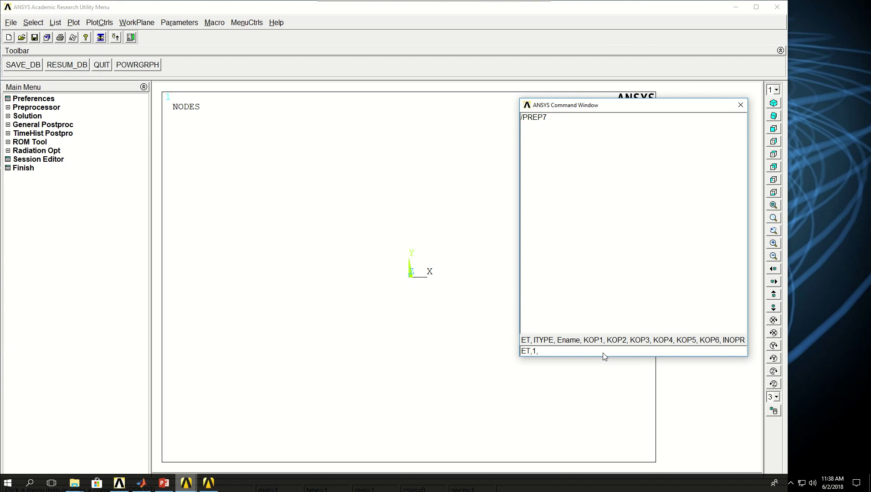
type("185")
key("Return")
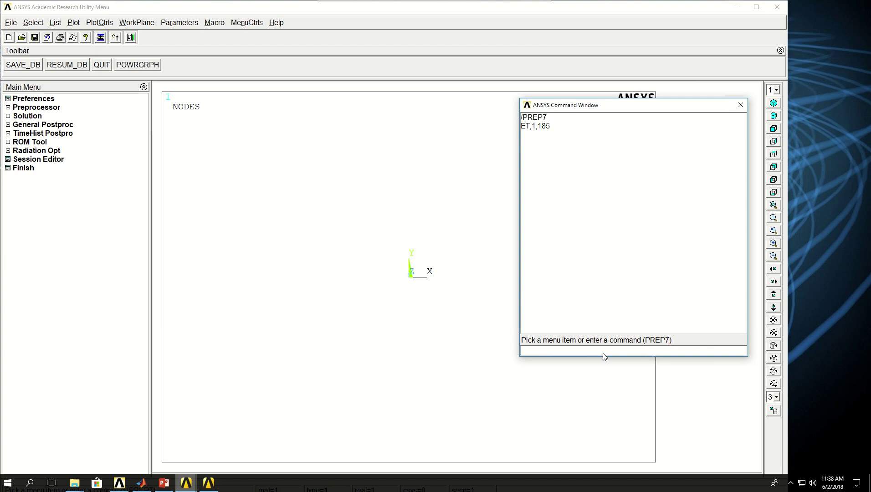
Step: Define material 1 with elastic modulus EX 2E11, Poisson's ratio PRXY 0.27 and density DENS 7800
type("MP,")
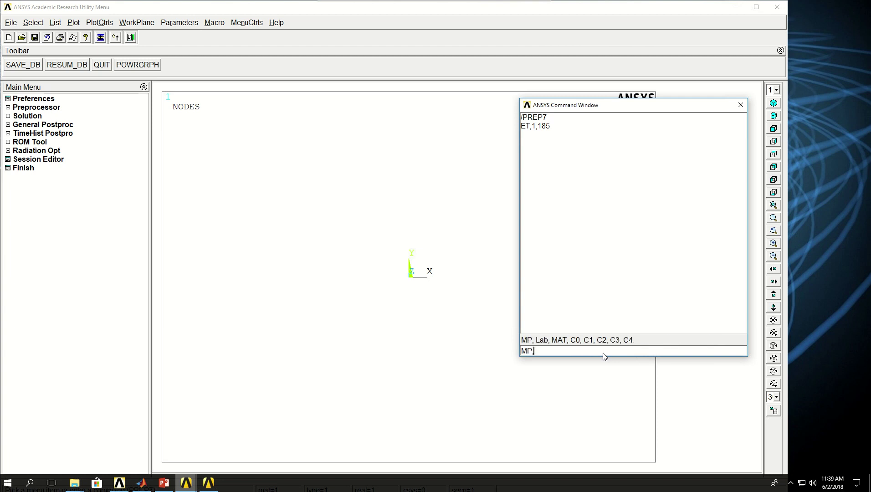
type("EX,1,2E11")
key("Return")
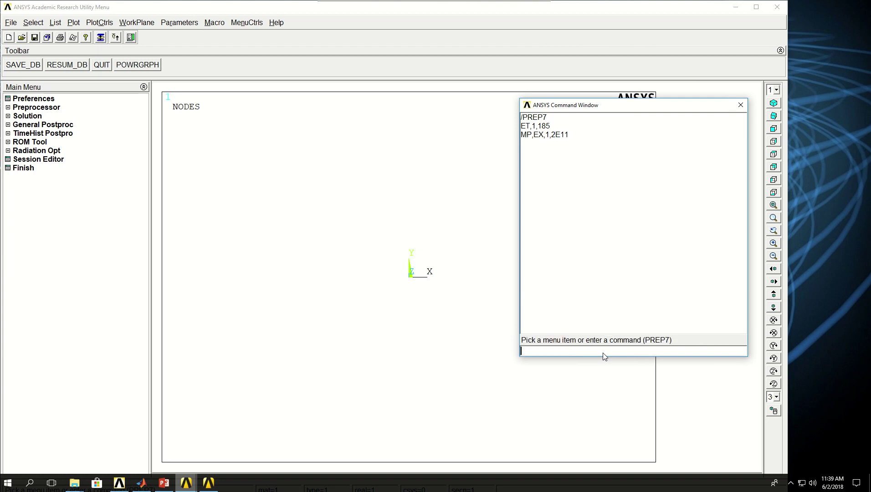
type("MP,PR")
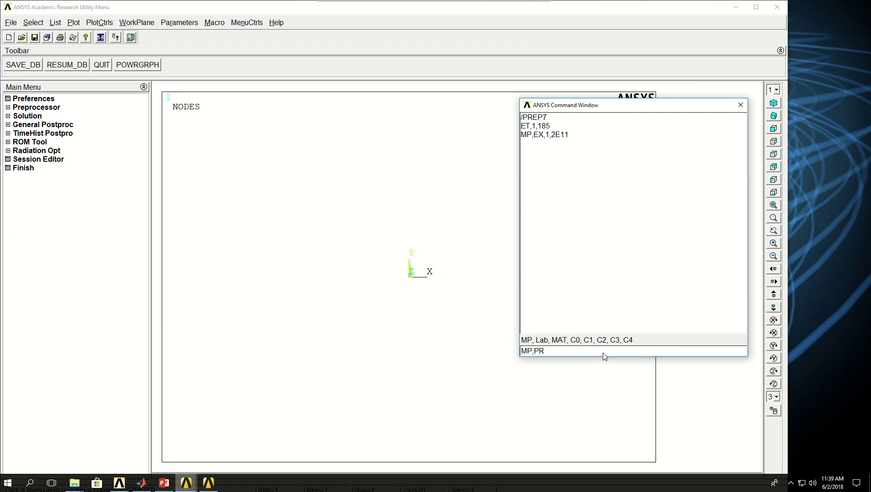
type("XY,1,0.27")
key("Return")
type("MP,DENS,1,780")
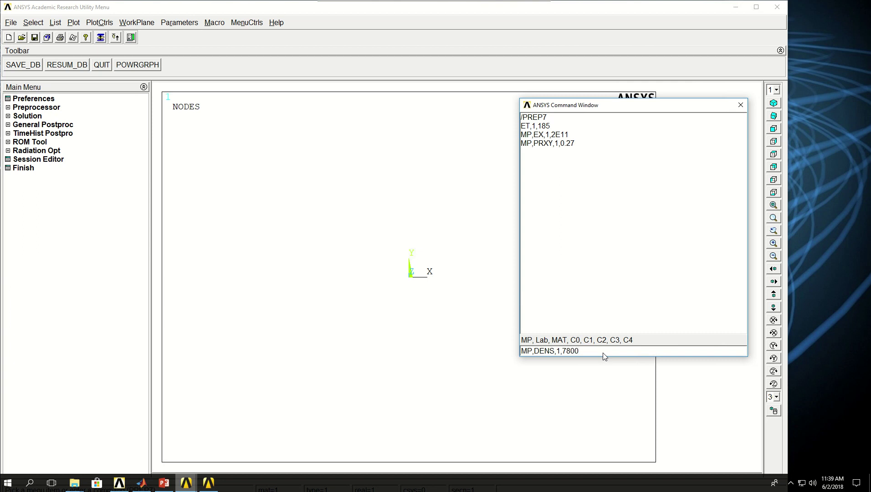
type("0")
key("Return")
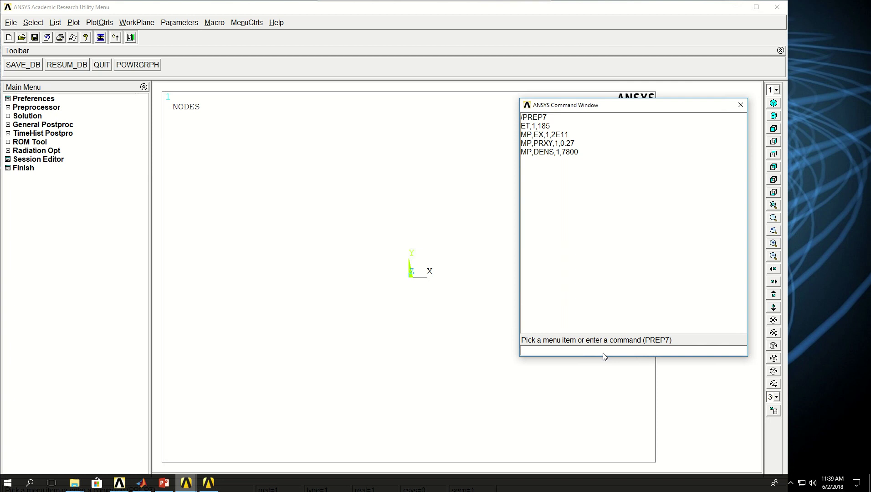
Step: Create a block spanning X 0 to 0.1, Y 0 to 1 and Z 0 to 0.1, and show it in isometric view
type("BLOCK,0")
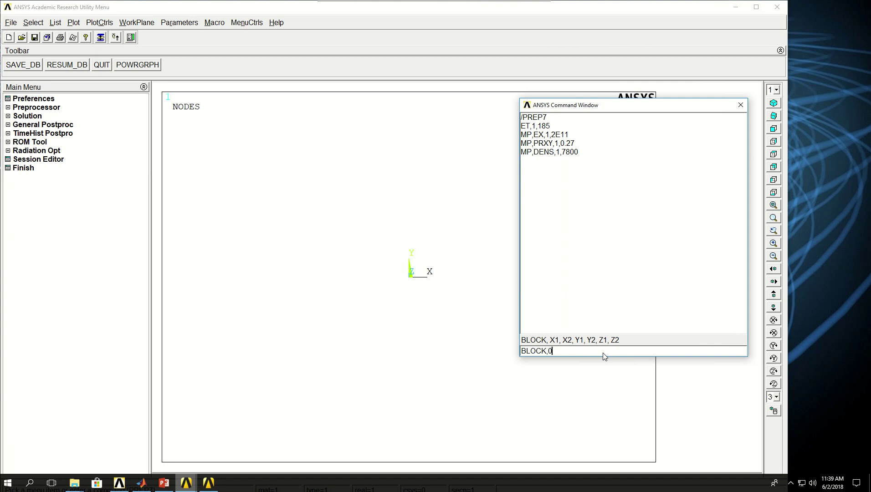
type(",0.1,0,1,0,0.1")
key("Return")
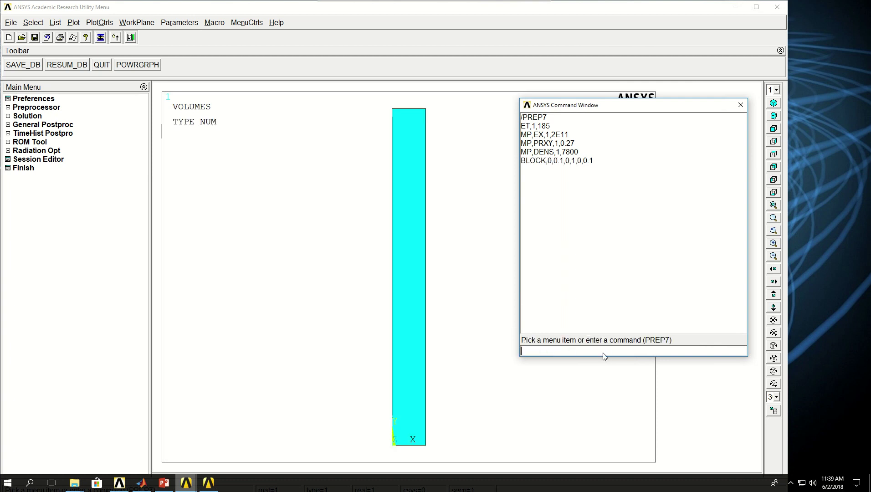
left_click(773, 103)
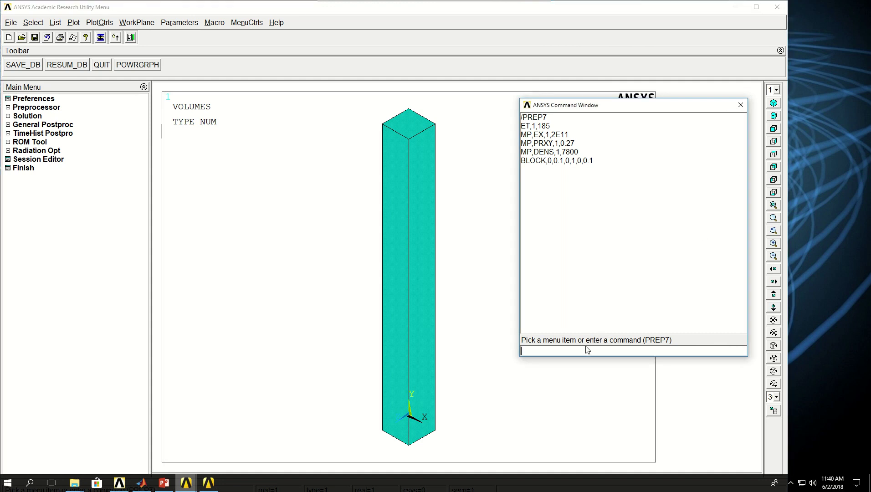
Step: Set element type 1 and material 1 as the active meshing attributes
type("TYPE,1")
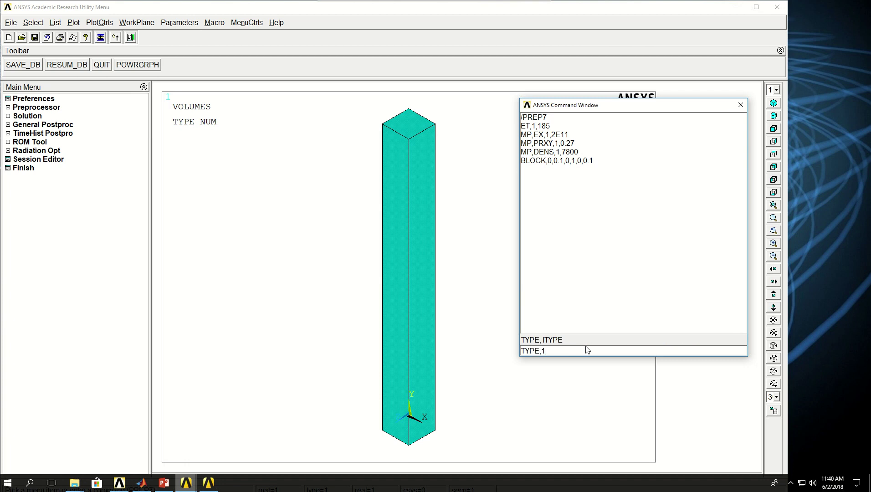
key("Return")
type("MAT, 1")
key("Return")
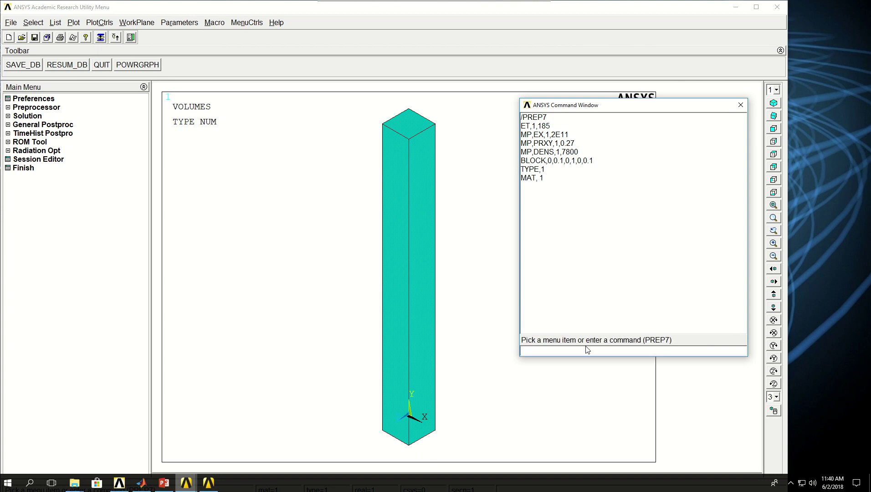
Step: Set the global element size to 0.05 with ESIZE and mesh volume 1 with VMESH
type("ESOI")
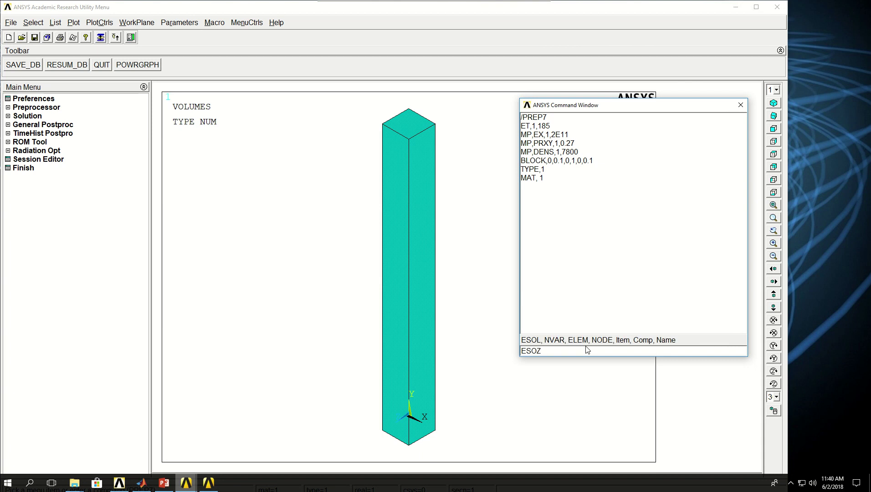
key("BackSpace")
key("BackSpace")
type("IZE,")
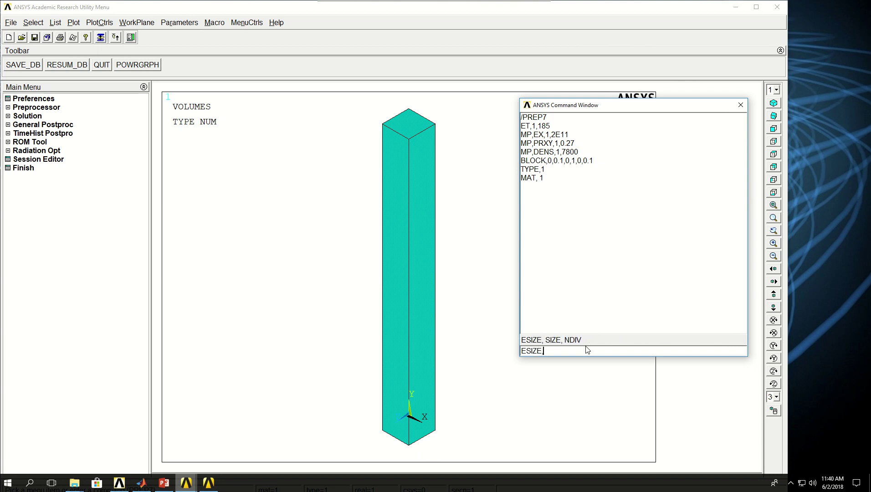
type("0.05")
key("Return")
type("VMESH")
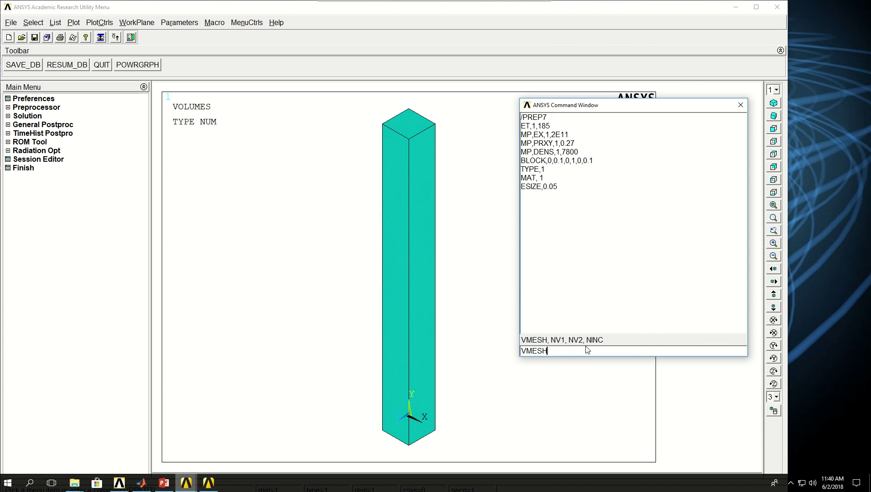
type(",1")
key("Return")
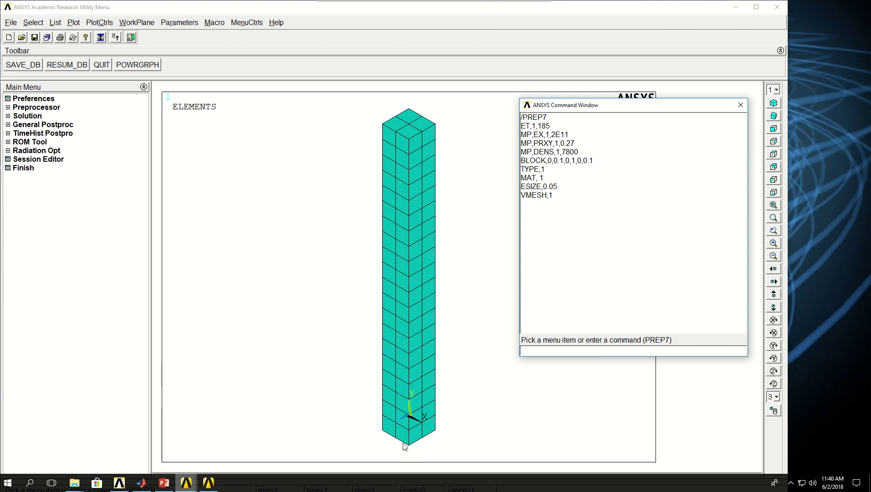
Step: Select and plot the nodes at Y = 0, and constrain all their degrees of freedom to 0
type("N")
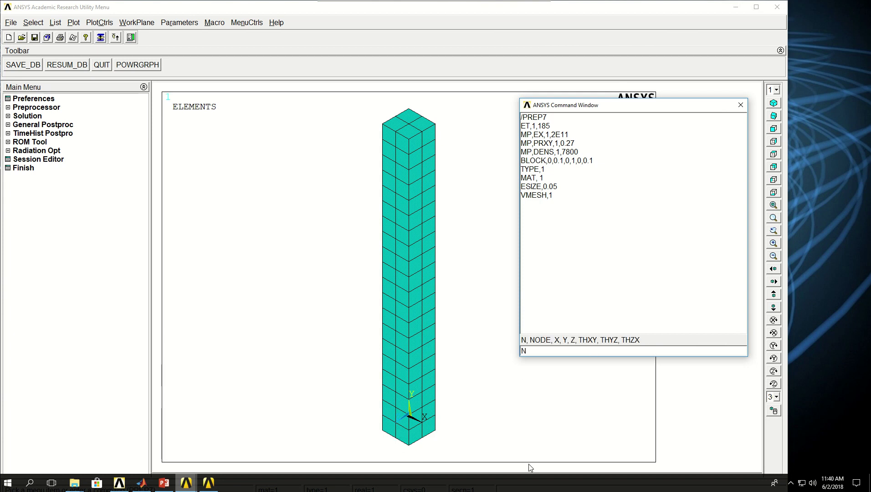
type("SEL,S,LOC,Y")
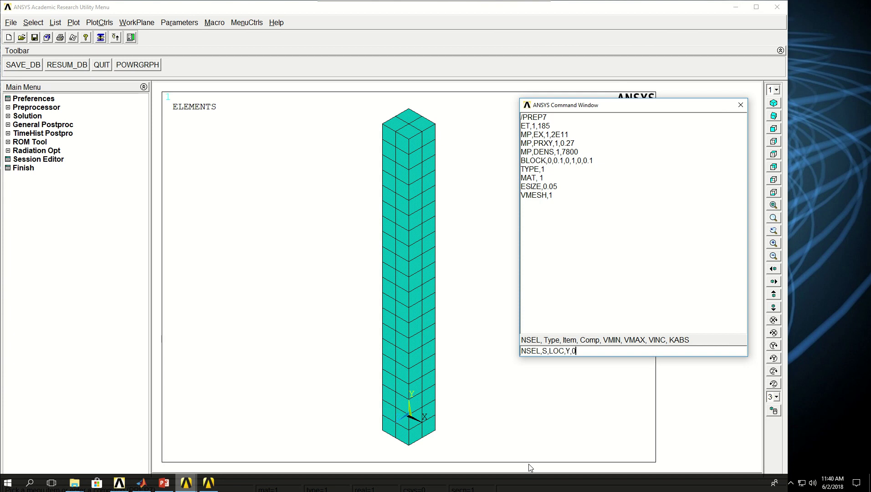
type(",0")
key("Return")
type("NPLOT")
key("Return")
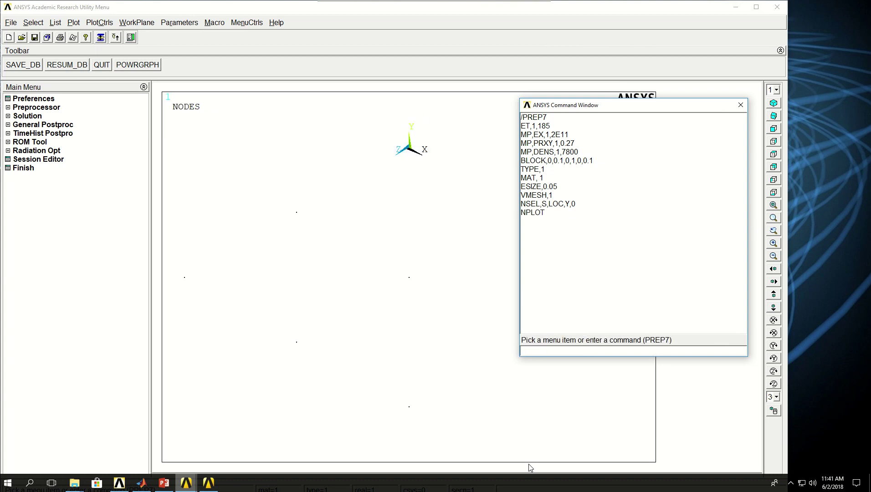
type("D,ALL,ALL,0")
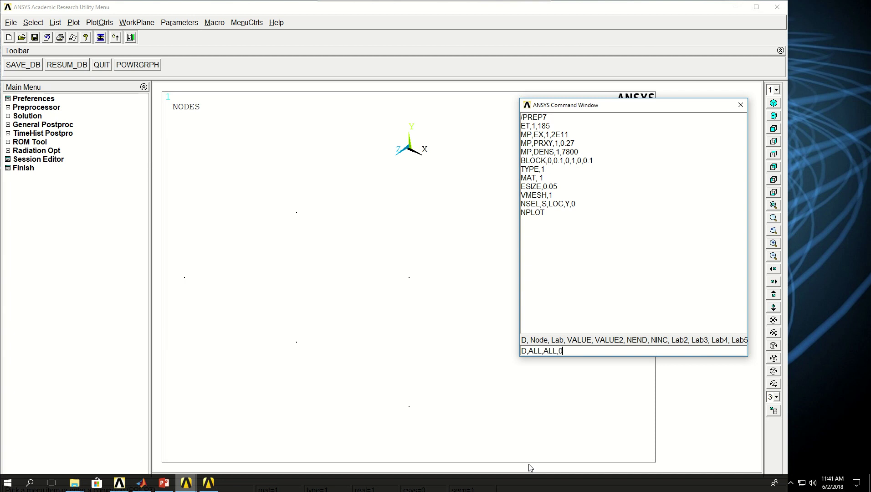
key("Return")
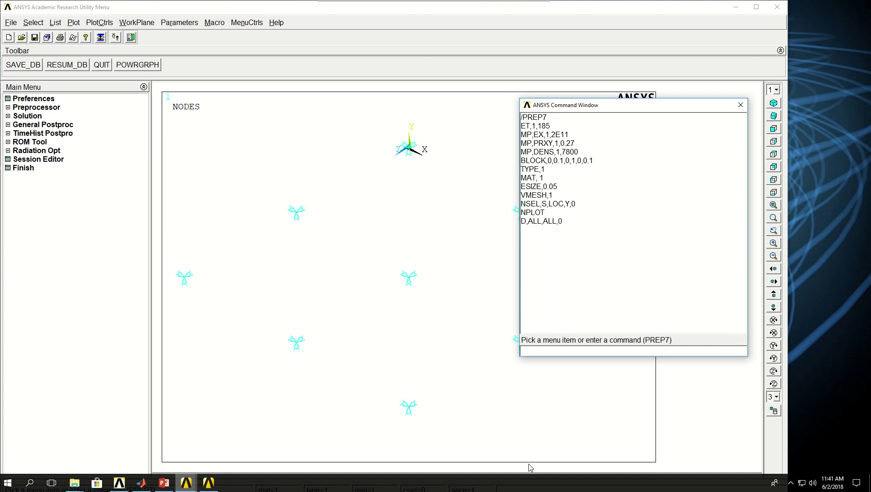
Step: Reselect all entities with ALLSEL and plot the elements of the whole column
type("ALLSEL")
key("Return")
type("EPLOT")
key("Return")
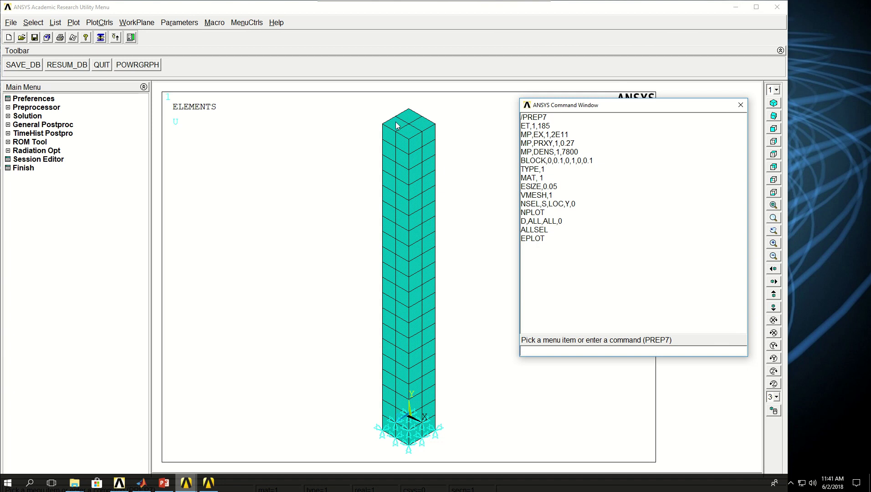
Step: Finish preprocessing, enter the solution processor with /SOLU and set the analysis type to TRANS
type("FINI")
key("Return")
type("/SOLU")
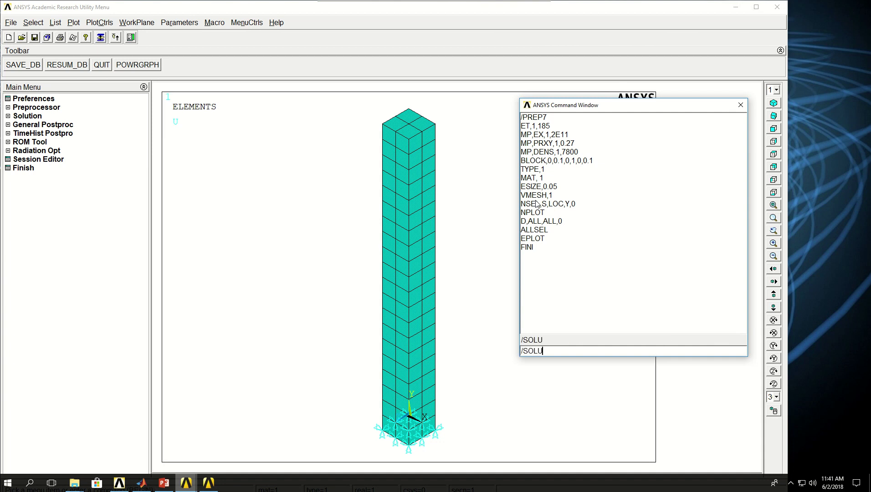
key("Return")
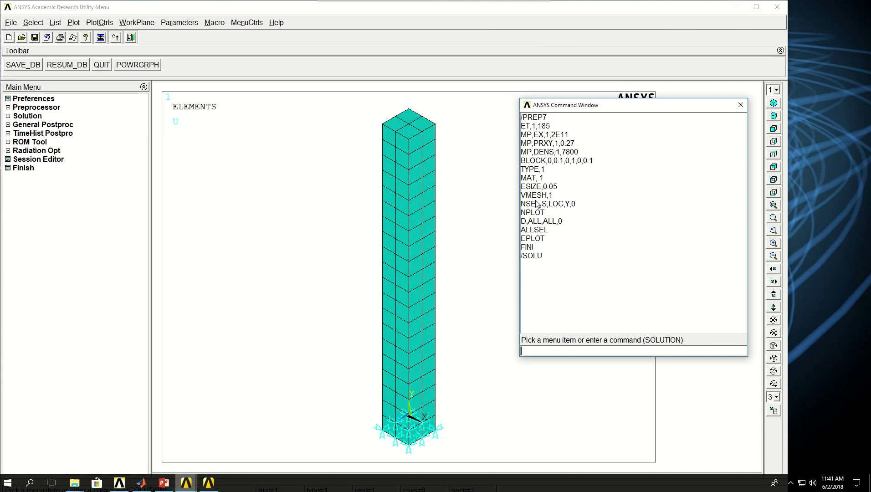
type("ANTYPE,TRANS")
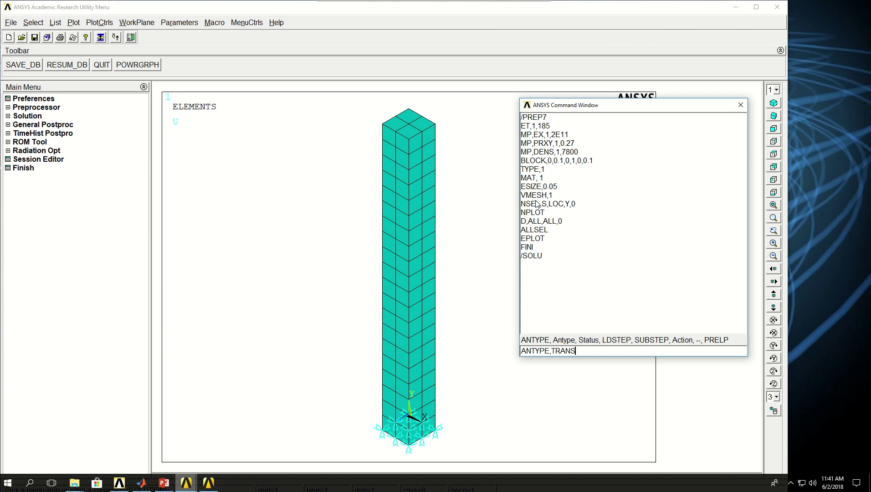
key("Return")
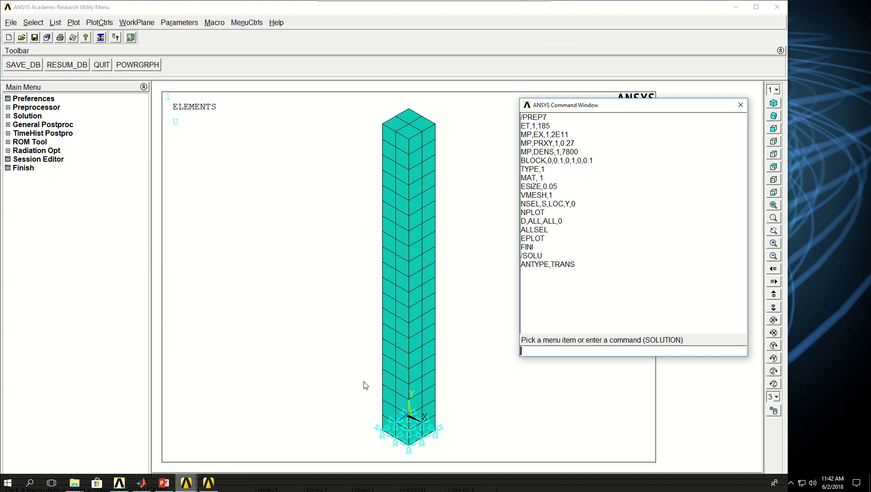
Step: Look up the AUTOTS command among the A Commands in the ANSYS Help Viewer and read its key options
left_click(213, 486)
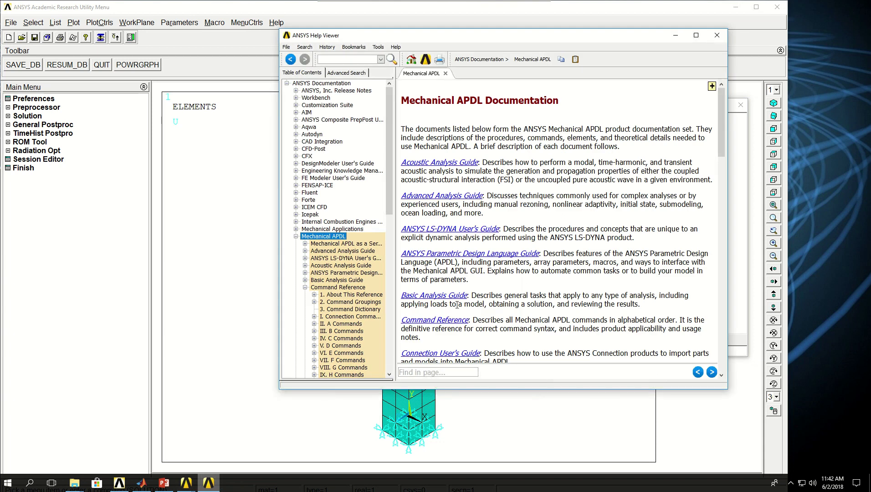
double_click(332, 324)
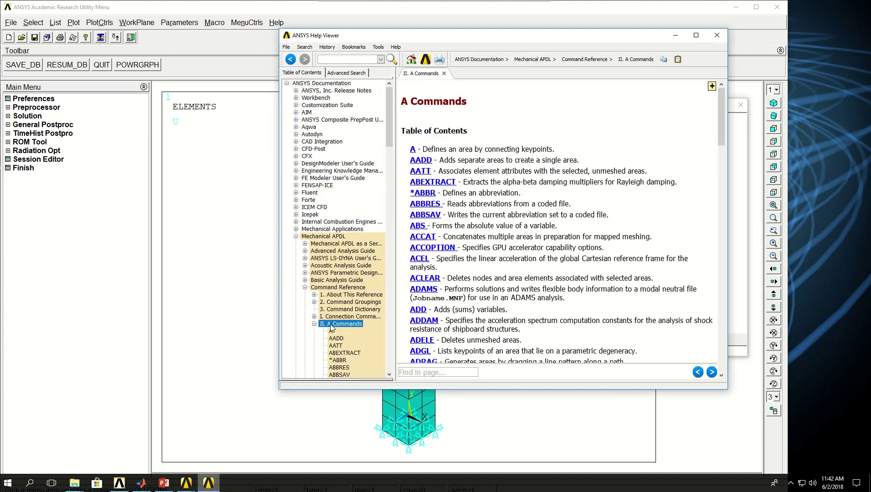
scroll(353, 321, "down", 13)
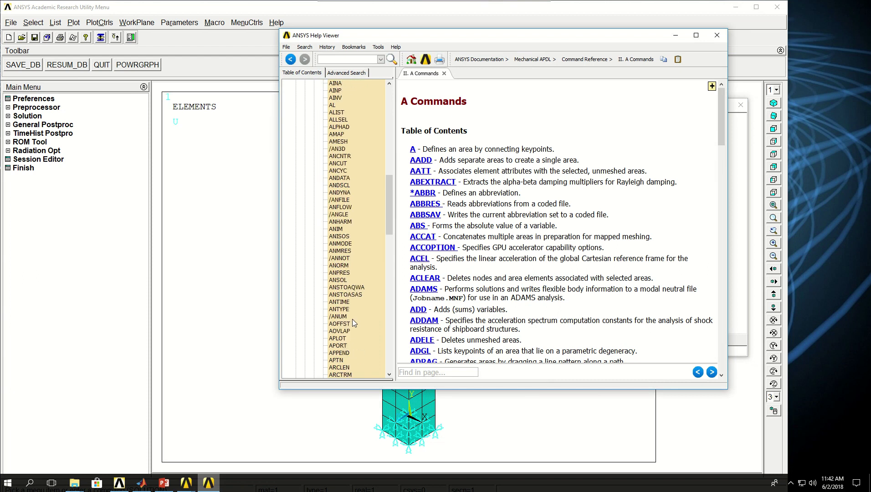
scroll(352, 324, "down", 9)
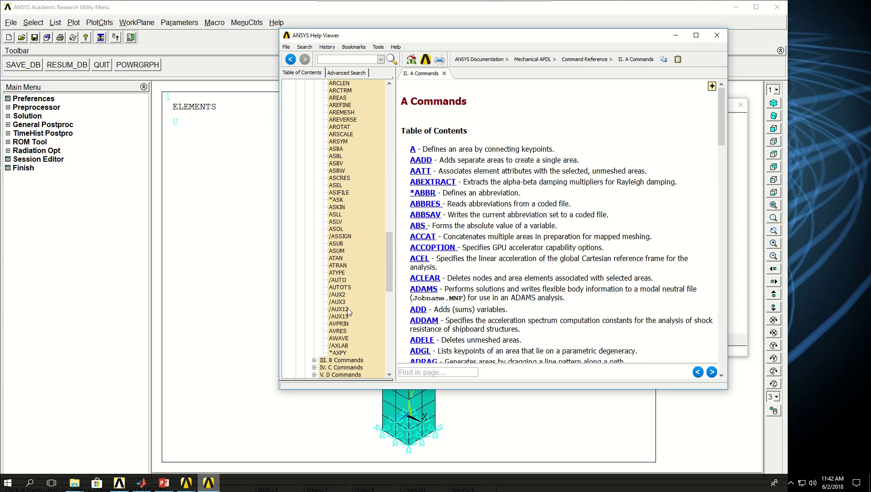
left_click(340, 287)
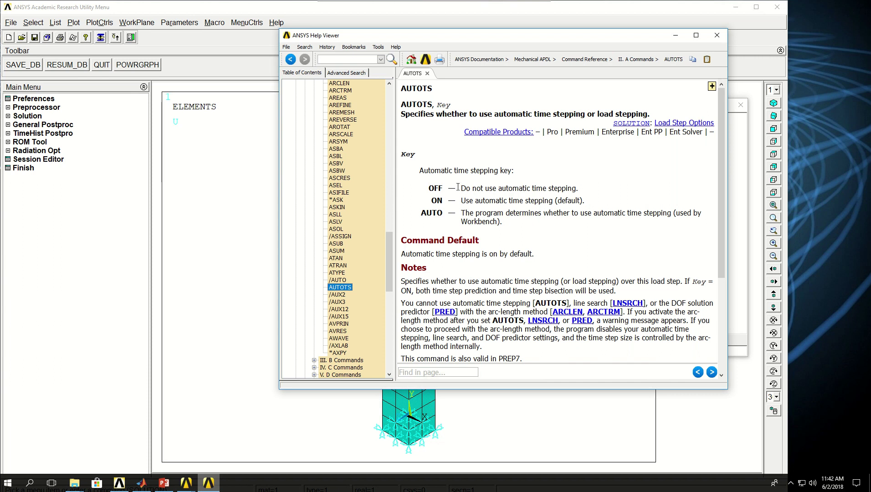
left_click(435, 188)
triple_click(435, 189)
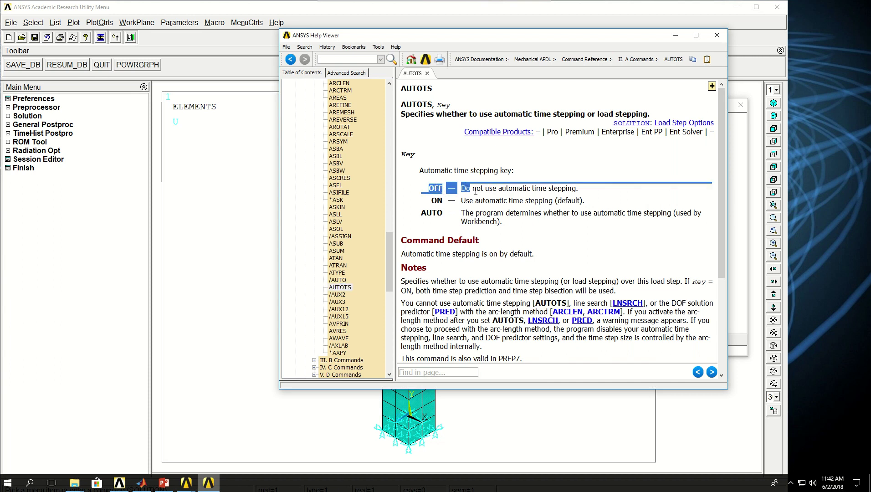
left_click(474, 188)
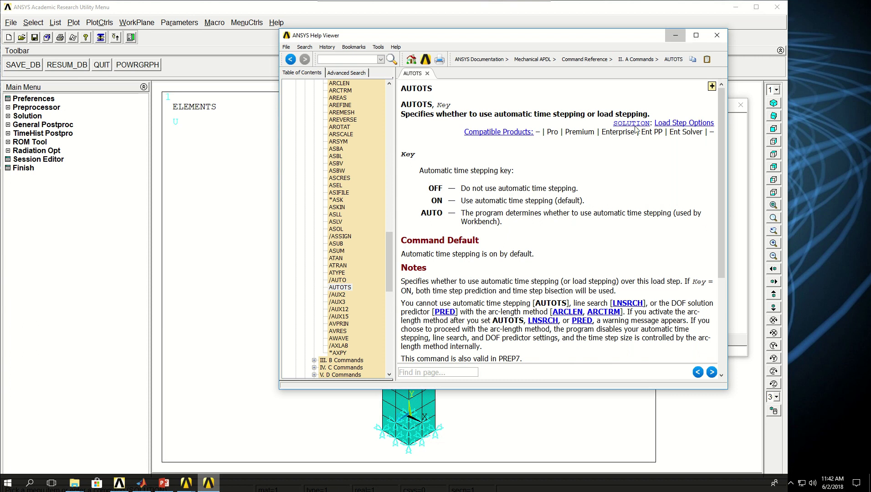
left_click(676, 38)
Step: Turn on automatic time stepping for the transient analysis with AUTOTS,ON
type("AU")
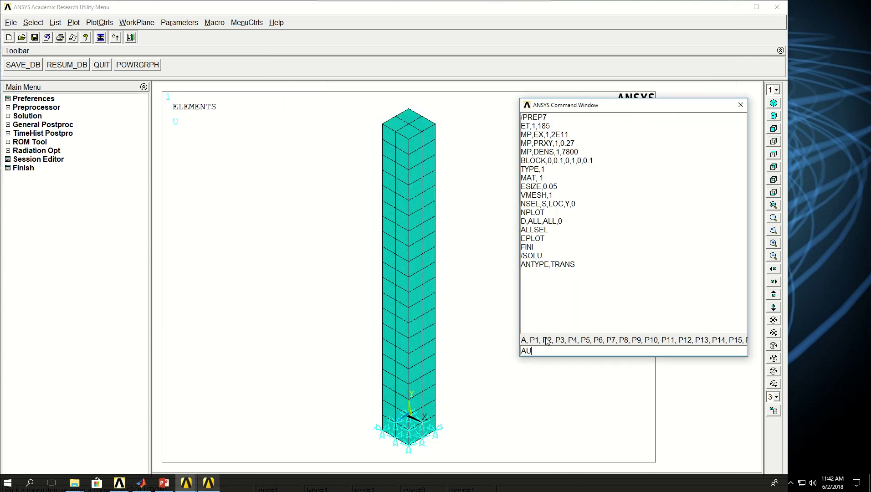
type("TOTS,")
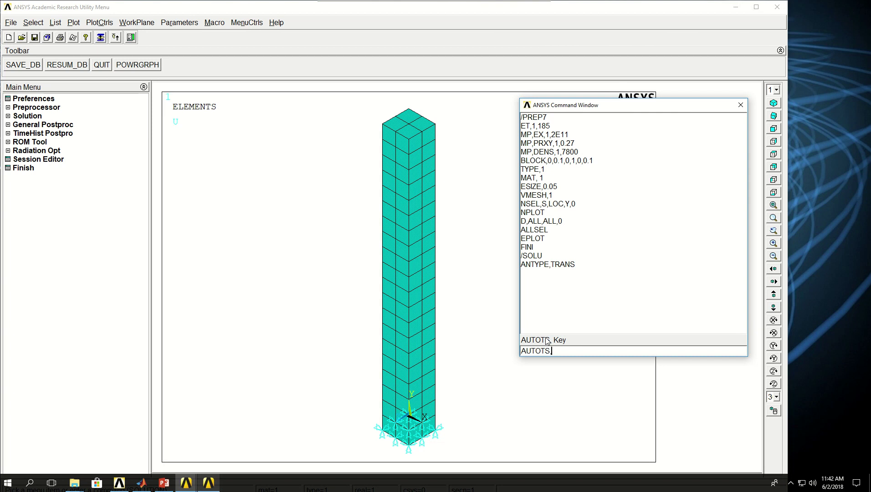
type("ON")
key("Return")
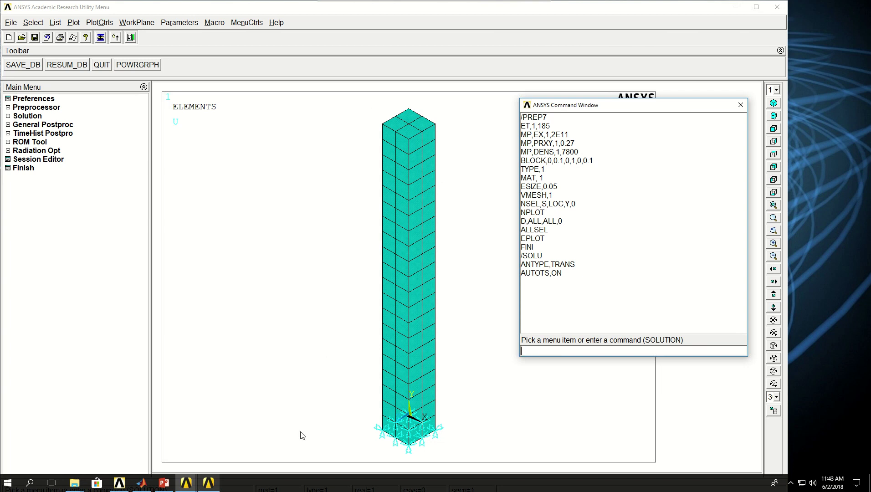
Step: Look up the KBC command among the K Commands in the ANSYS Help Viewer and read its ramping key options
left_click(214, 484)
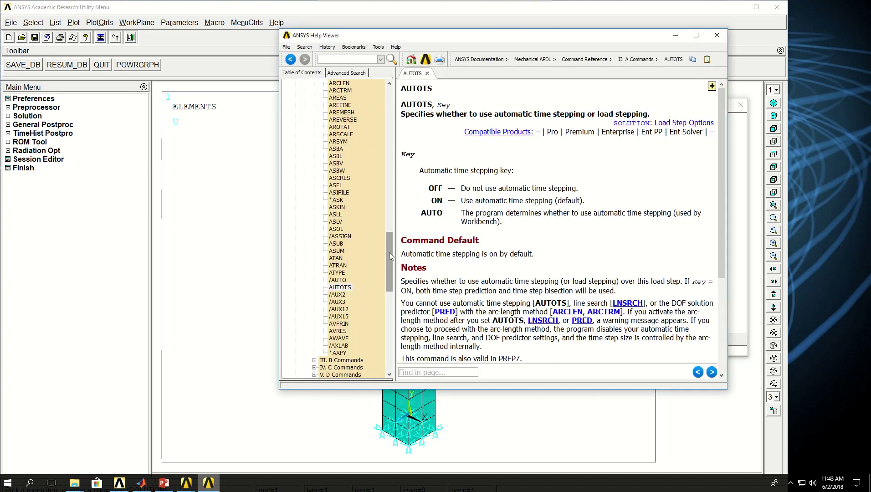
left_click_drag(392, 210, 391, 114)
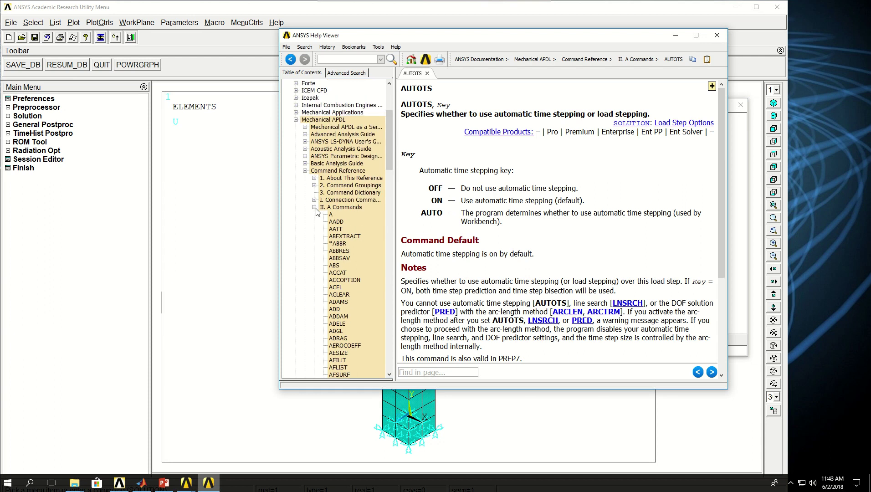
left_click(314, 207)
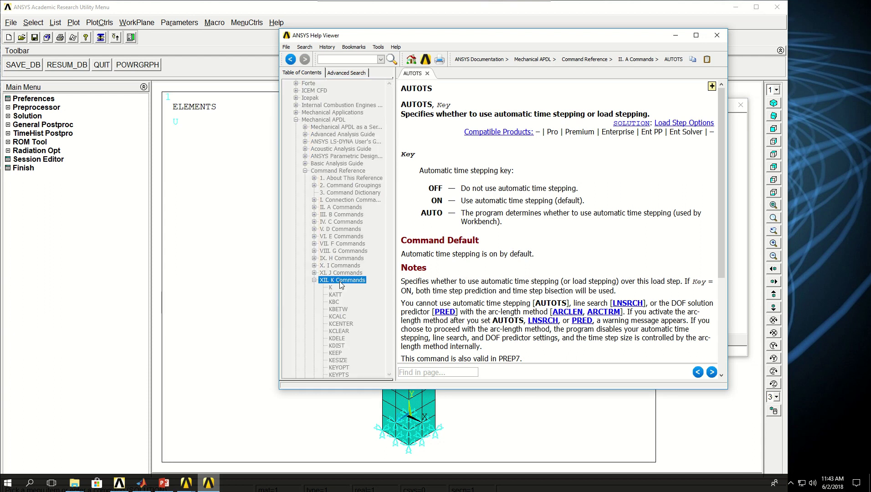
left_click(341, 280)
left_click(335, 302)
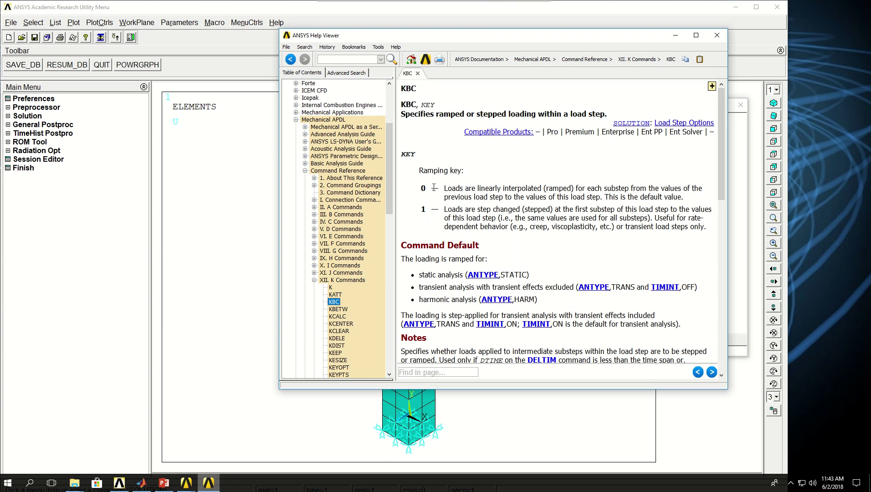
left_click_drag(434, 188, 461, 169)
left_click(480, 192)
left_click(676, 36)
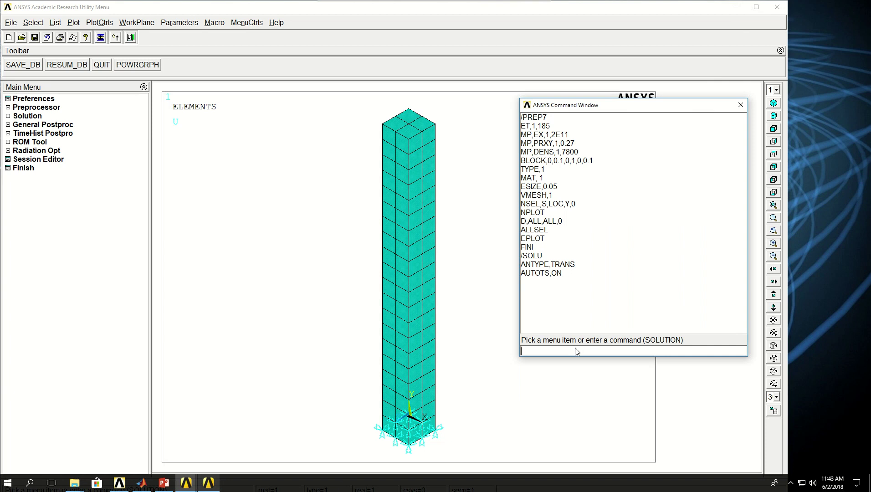
Step: Set the loading within the load step to ramped with KBC,0
type("KBC,")
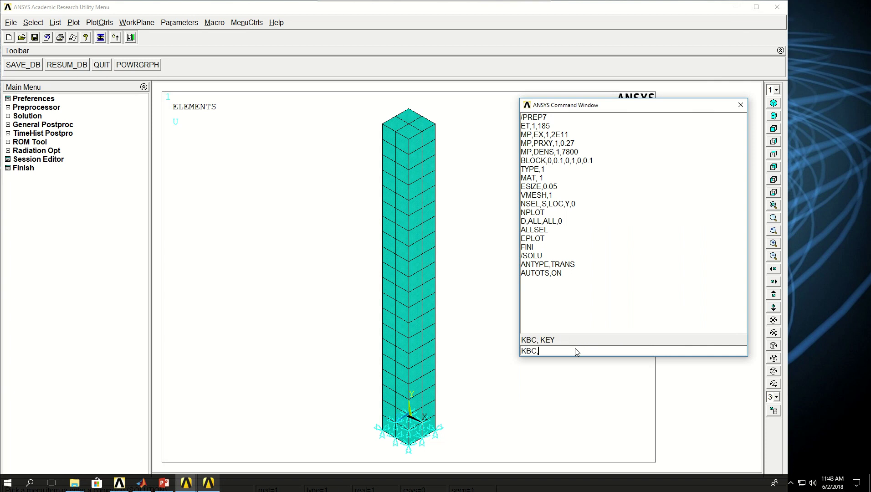
type("0")
key("Return")
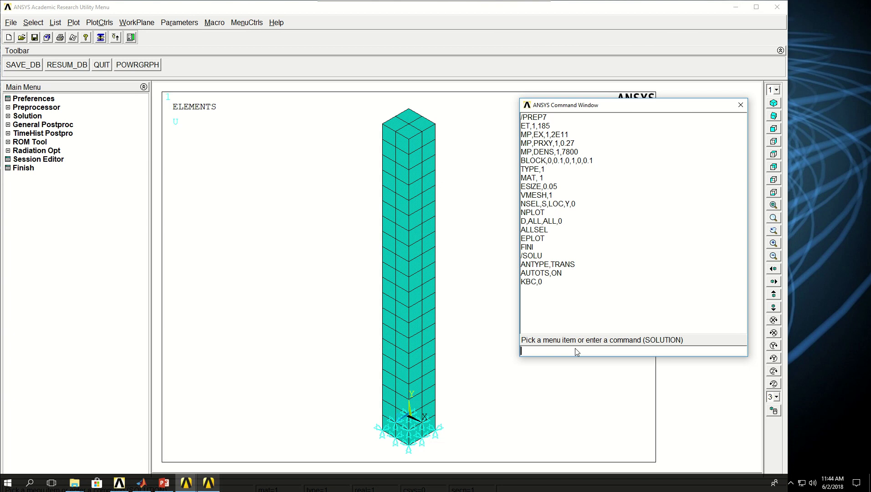
type("OUTRES")
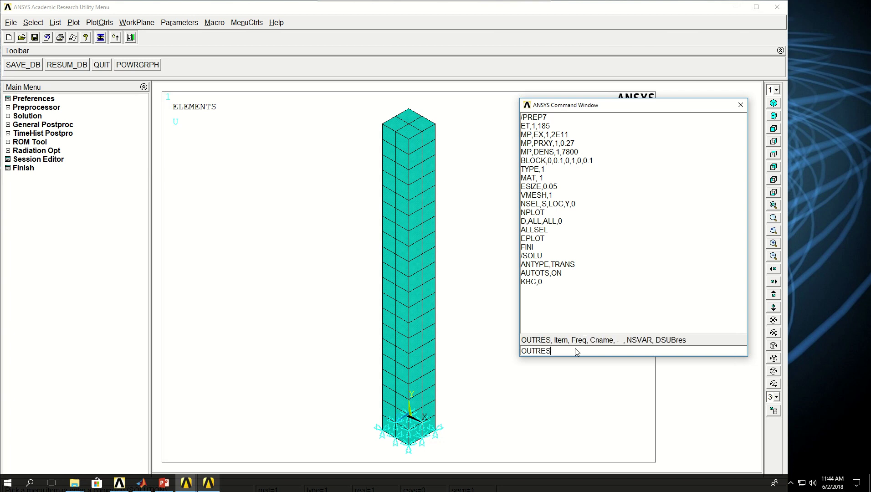
key("BackSpace")
key("BackSpace")
key("BackSpace")
key("BackSpace")
key("BackSpace")
key("BackSpace")
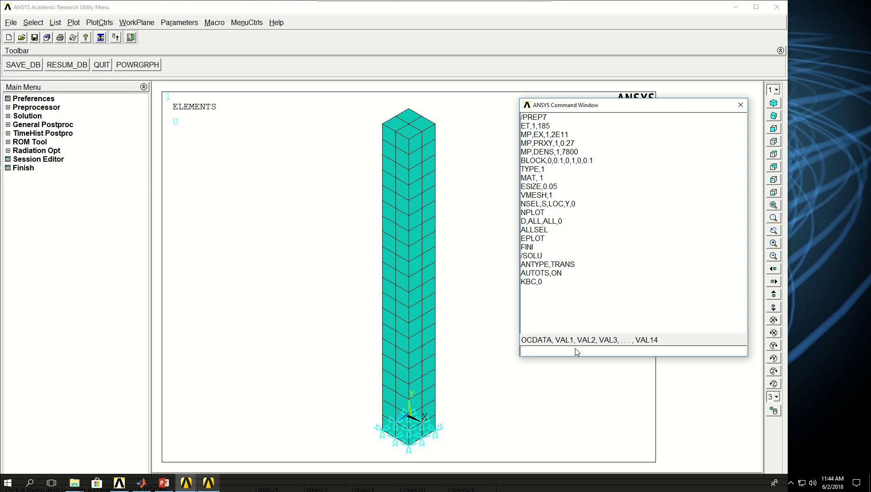
Step: Look up the OUTRES command among the O Commands in the ANSYS Help Viewer and read its Item options
left_click(217, 483)
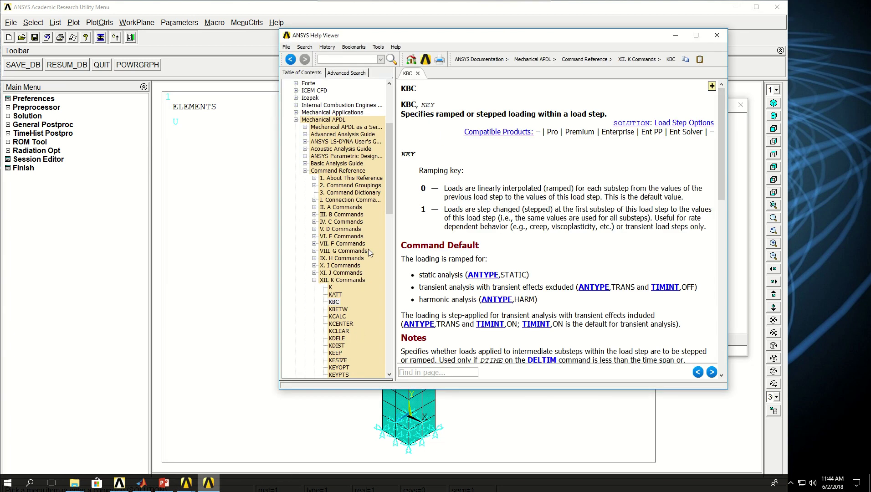
left_click(314, 279)
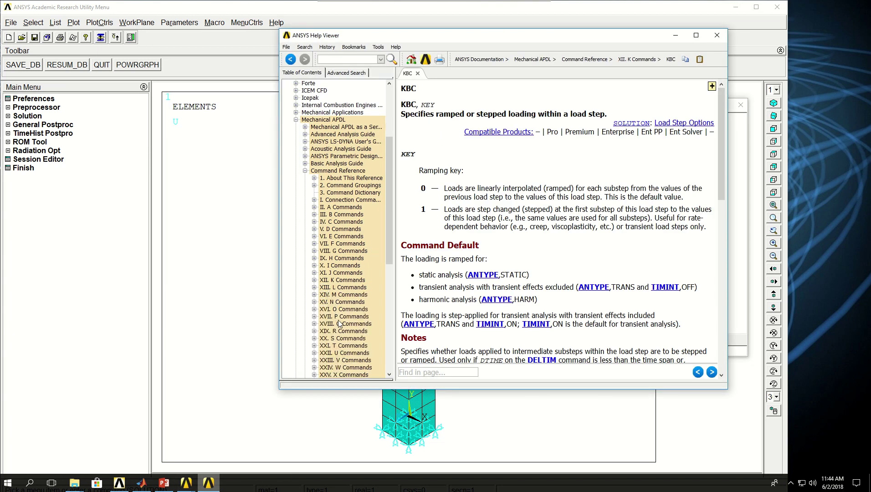
left_click(343, 309)
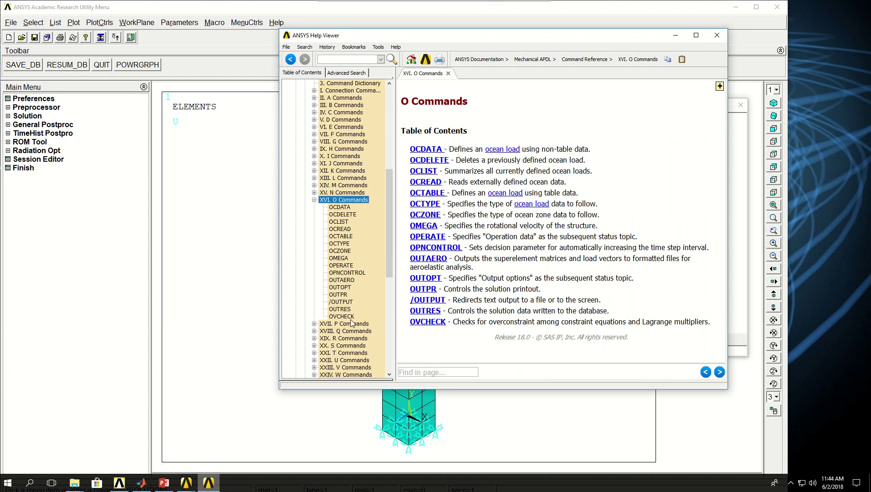
left_click(342, 310)
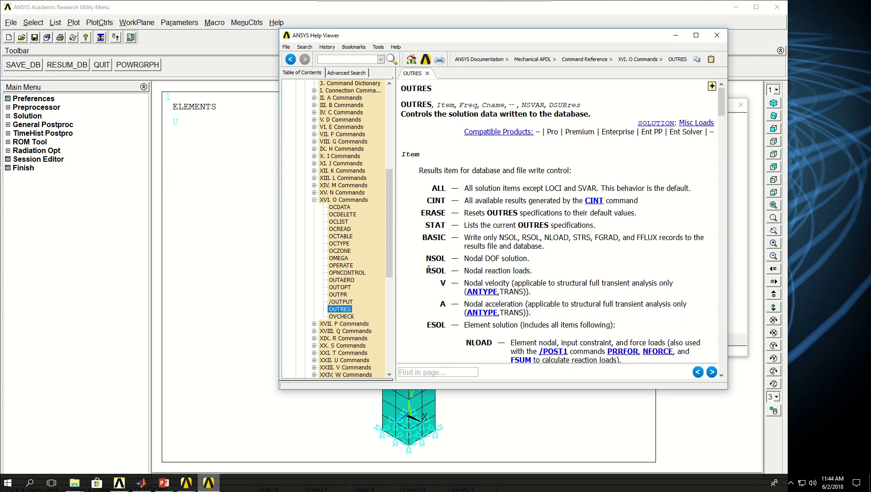
scroll(478, 269, "down", 3)
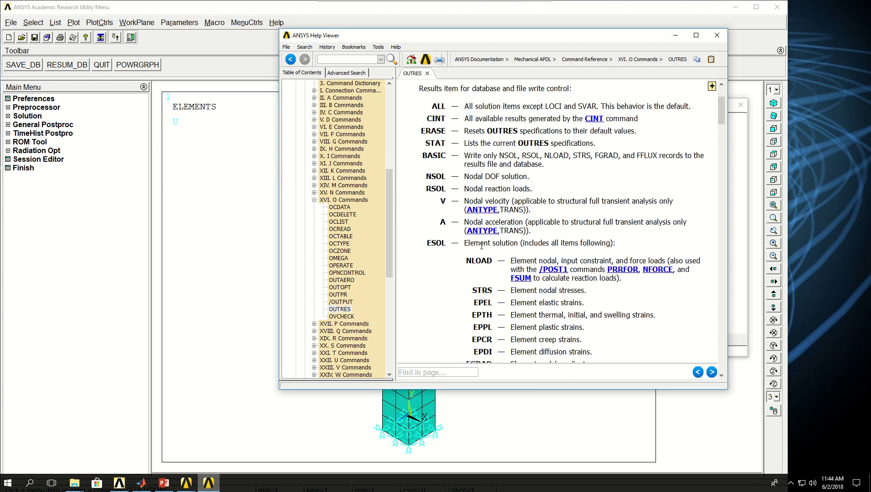
scroll(503, 253, "down", 4)
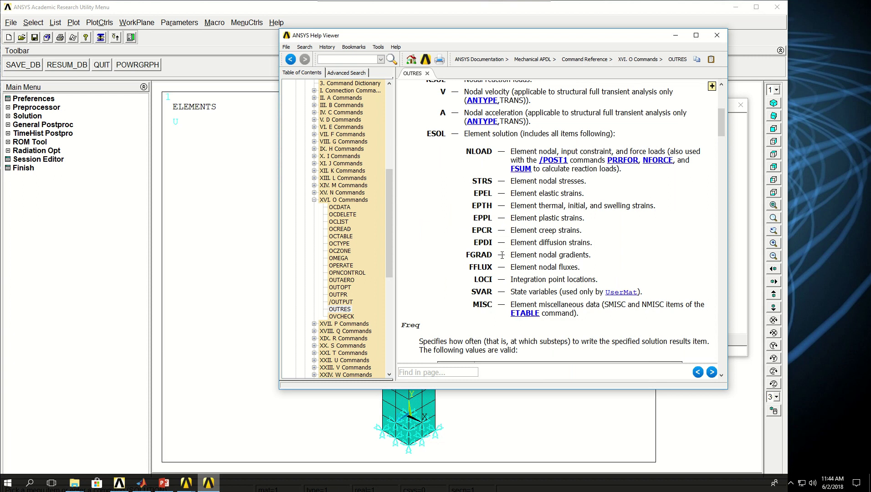
scroll(502, 254, "up", 2)
Step: Examine the valid Freq values of OUTRES, including n, -n, NONE, ALL, LAST and %array%, and put the help away
scroll(502, 256, "down", 7)
scroll(502, 257, "down", 2)
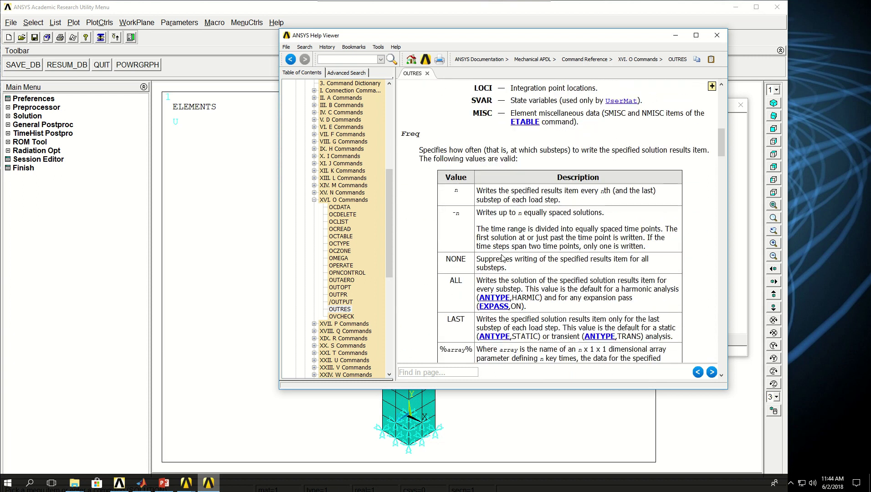
left_click_drag(492, 193, 500, 194)
left_click_drag(490, 213, 564, 214)
left_click_drag(491, 263, 501, 268)
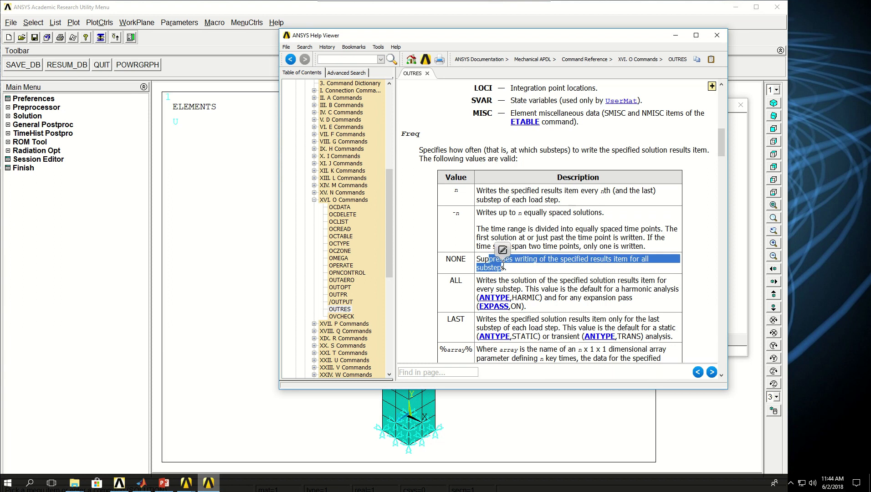
left_click_drag(519, 324, 528, 329)
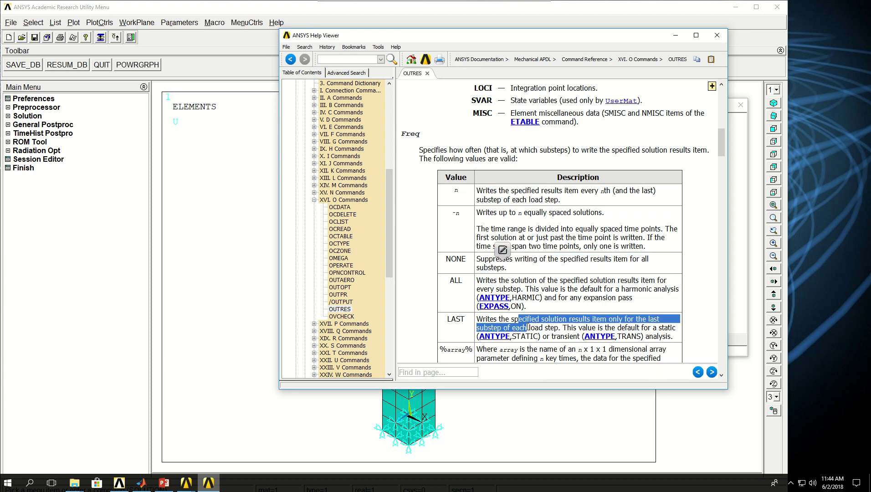
scroll(546, 314, "down", 2)
left_click(552, 297)
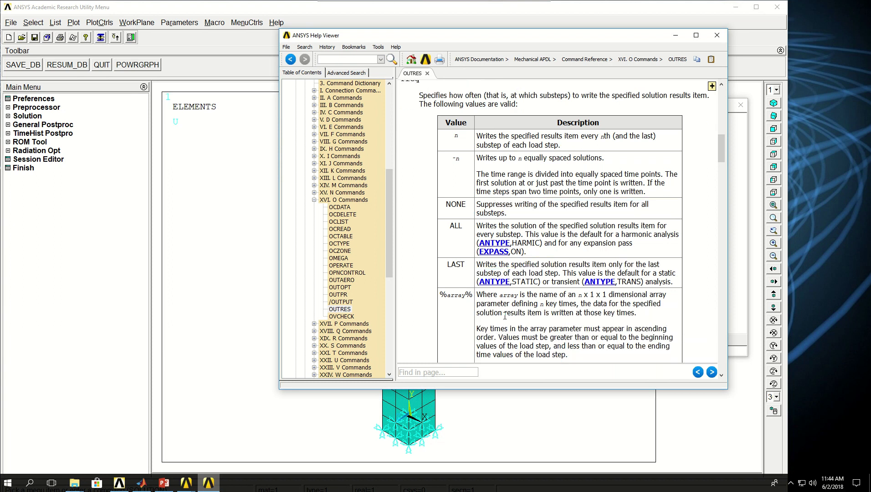
scroll(506, 263, "down", 2)
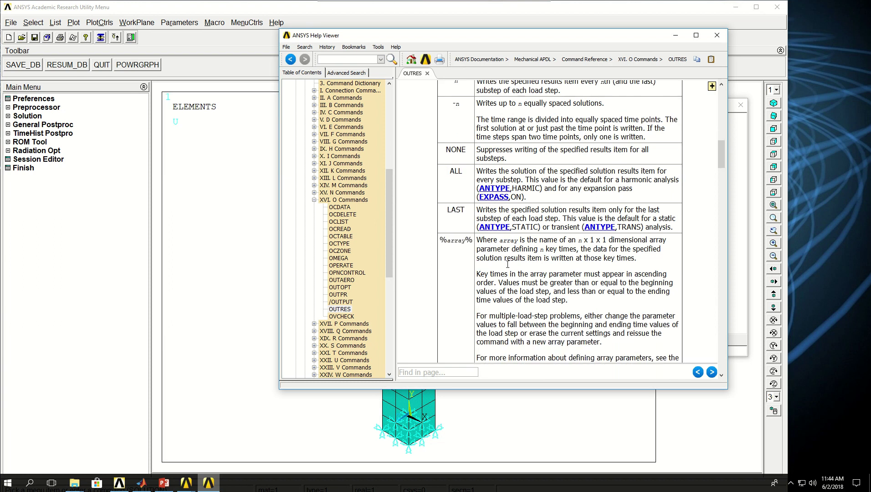
scroll(508, 264, "up", 4)
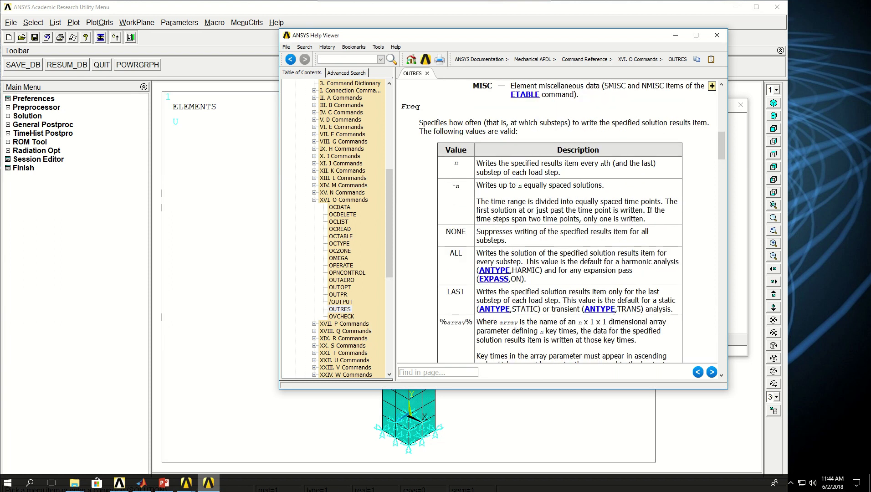
left_click(676, 35)
Step: Write all solution items for every substep with OUTRES,ALL,ALL
left_click(575, 355)
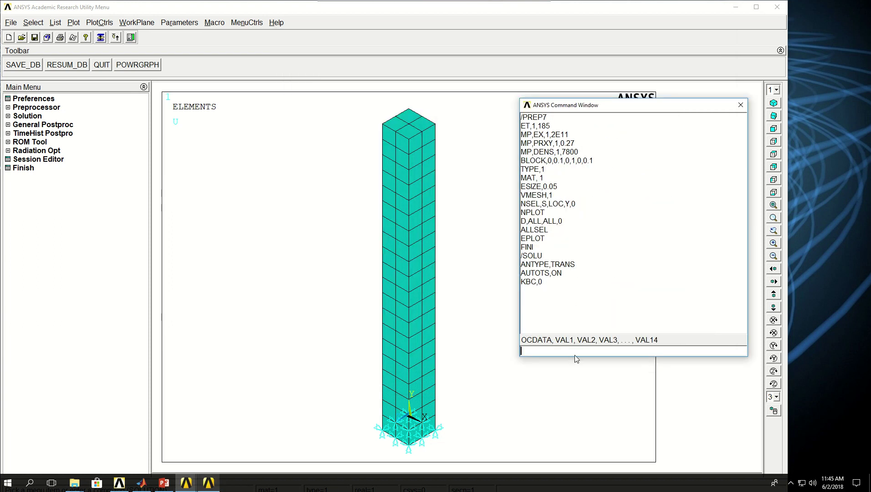
type("OUTRE")
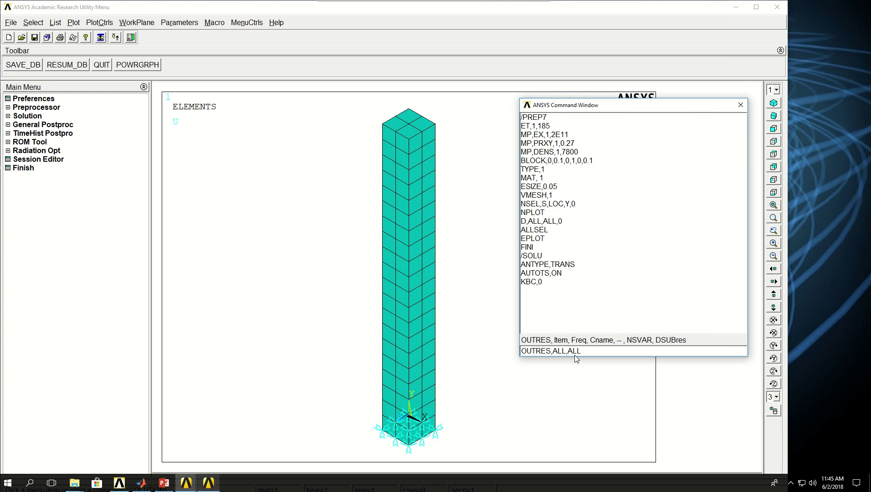
type("S,ALL,ALL")
key("Return")
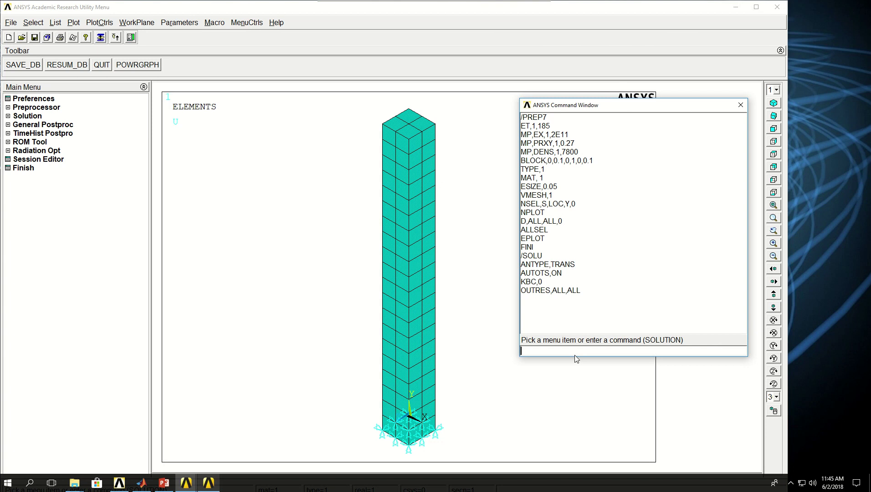
Step: Set the end time of the first load step to 1E-6 with the TIME command
type("TIME")
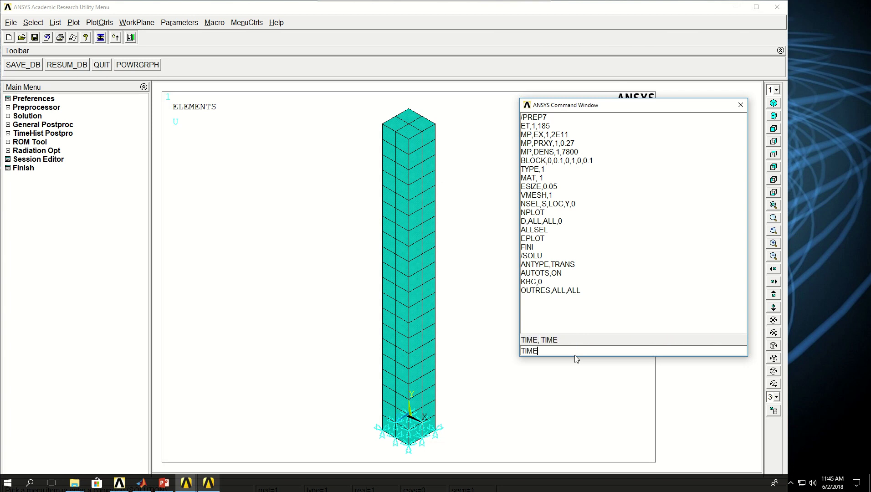
type(",")
type("1E-6")
key("Return")
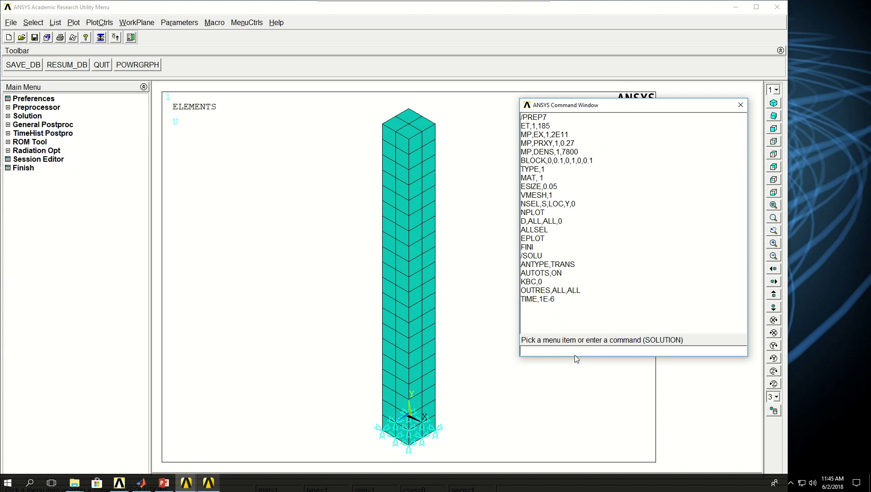
Step: Look up the NSUBST command among the N Commands in the ANSYS Help Viewer
left_click(211, 484)
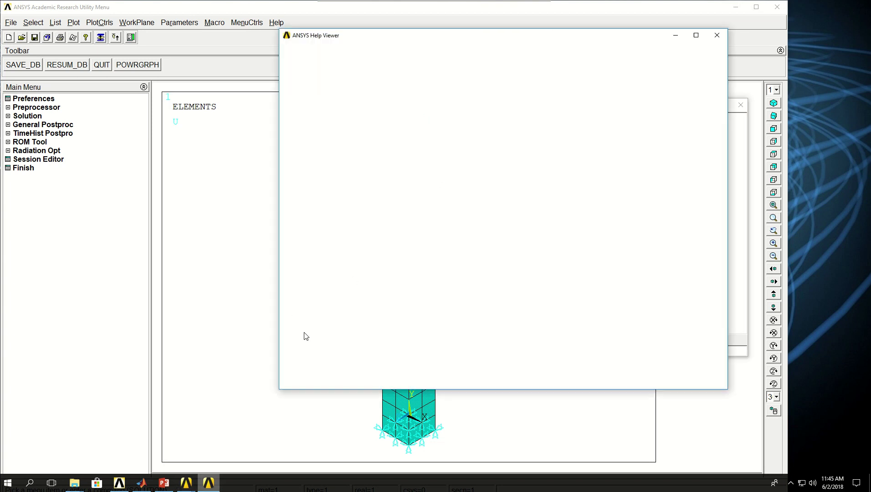
left_click(314, 200)
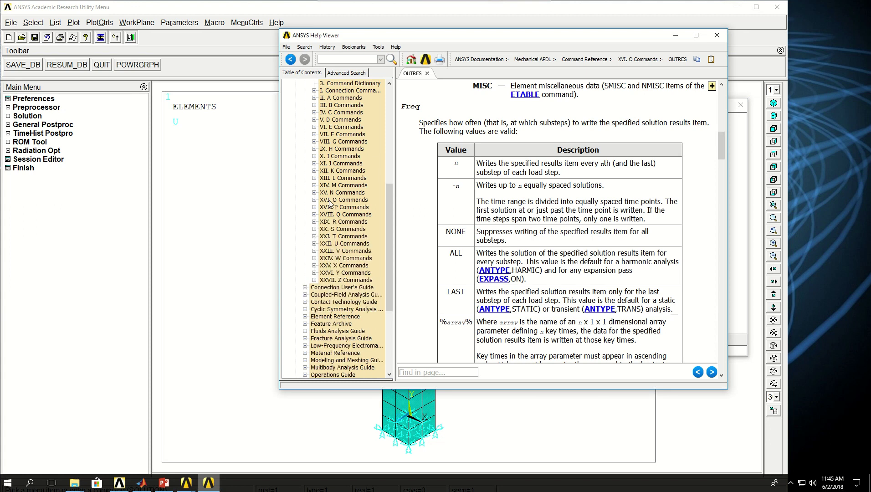
double_click(325, 193)
scroll(356, 263, "down", 9)
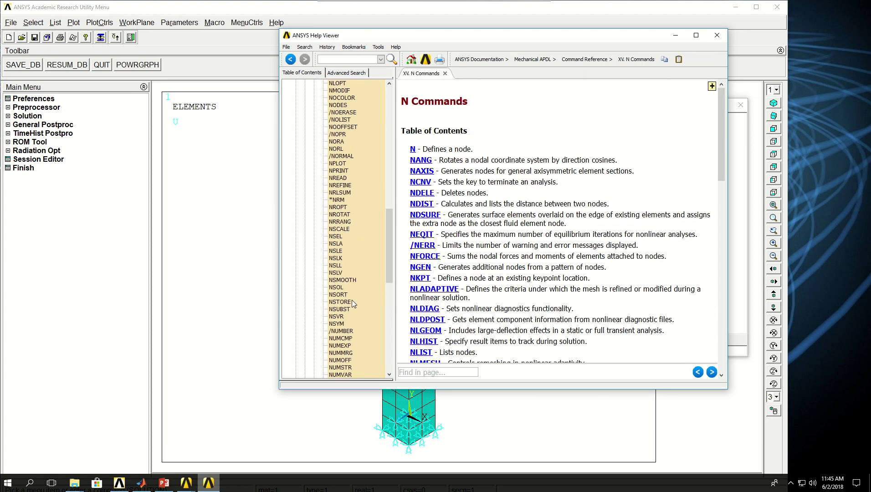
scroll(353, 320, "down", 6)
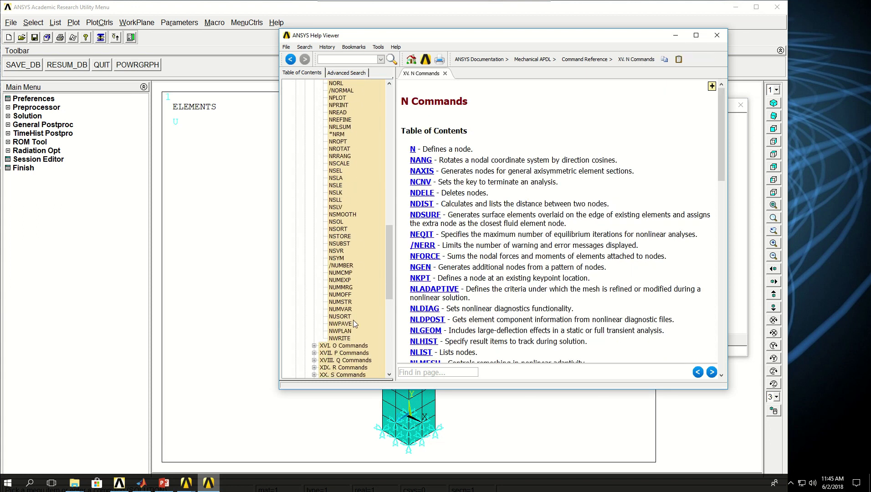
left_click(340, 244)
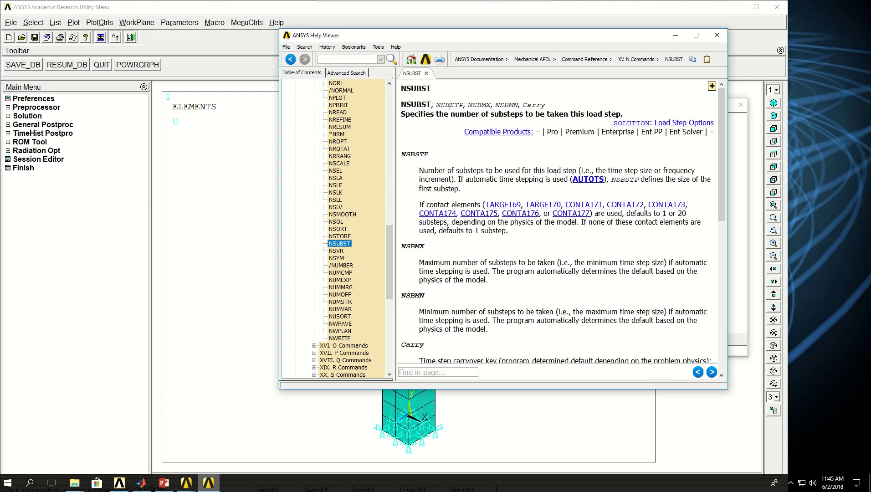
Step: Examine the NSBSTP, NSBMX and NSBMN arguments of NSUBST and refer back to the AUTOTS,ON entry in the command history
left_click_drag(436, 105, 507, 105)
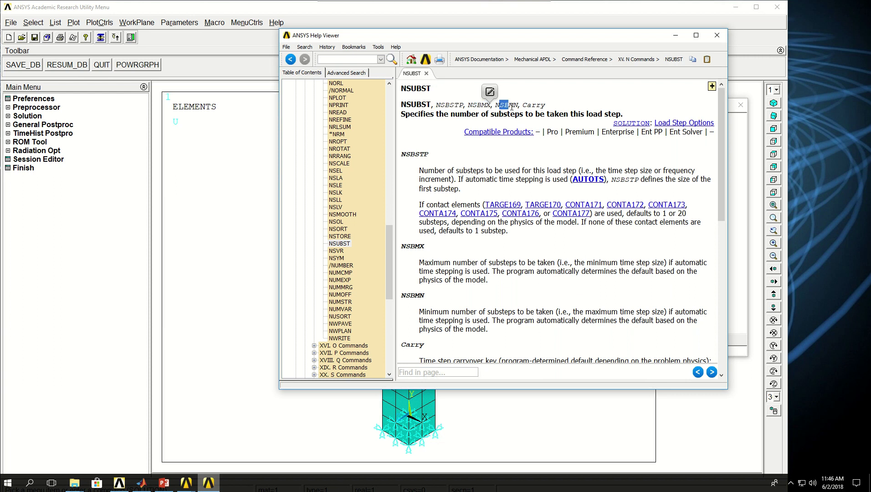
left_click(496, 165)
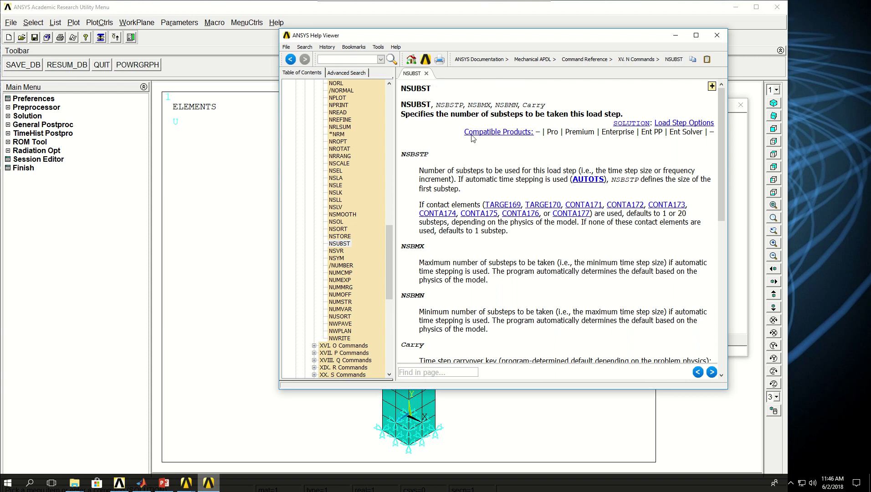
left_click_drag(436, 105, 465, 104)
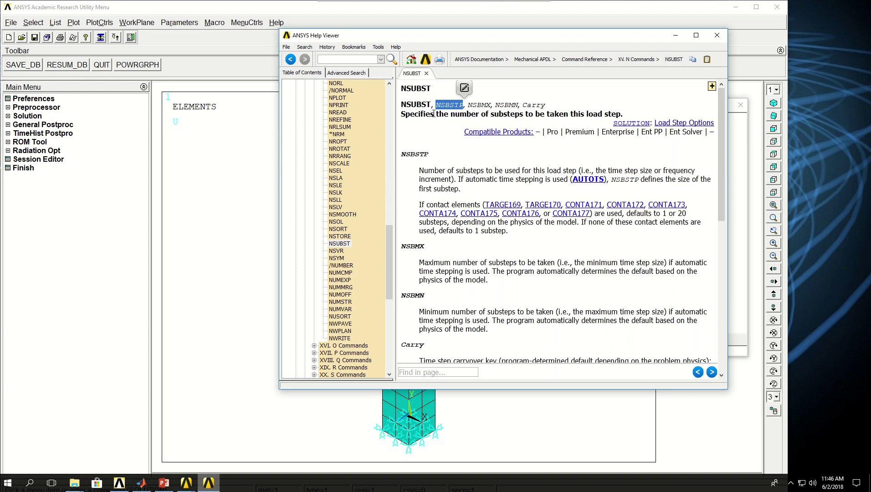
left_click_drag(468, 104, 518, 105)
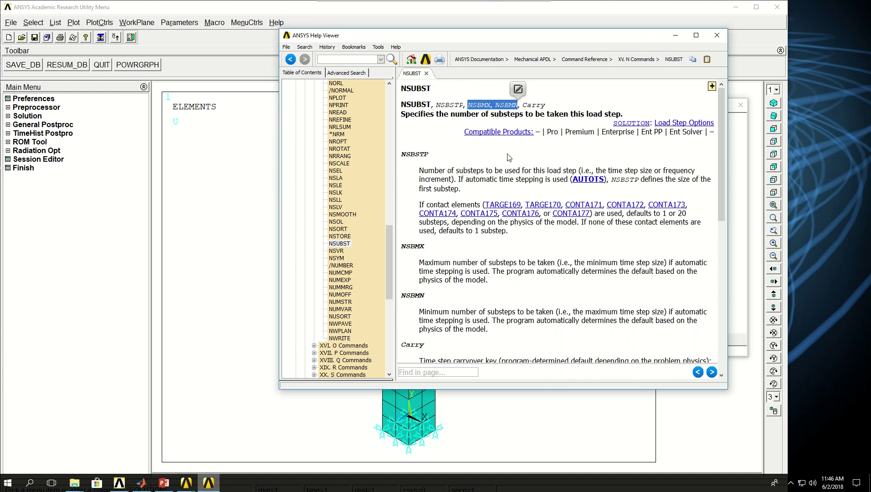
left_click(514, 183)
left_click_drag(588, 44, 461, 65)
left_click(673, 223)
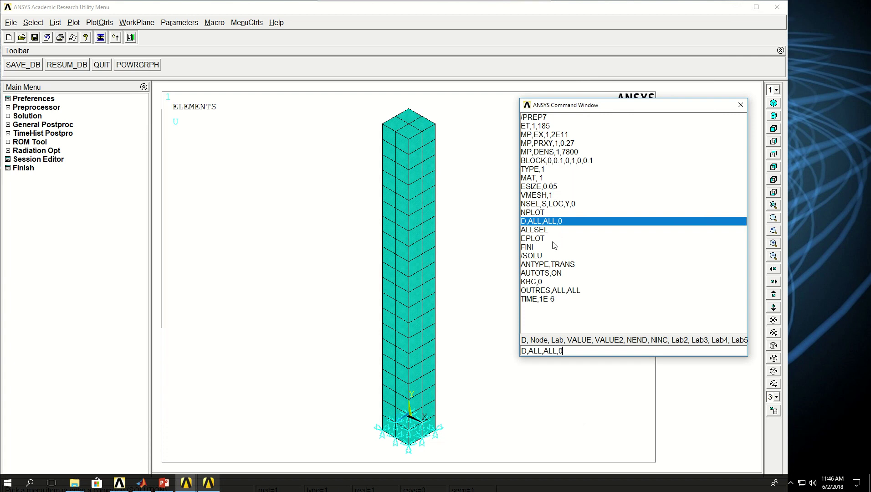
left_click(553, 273)
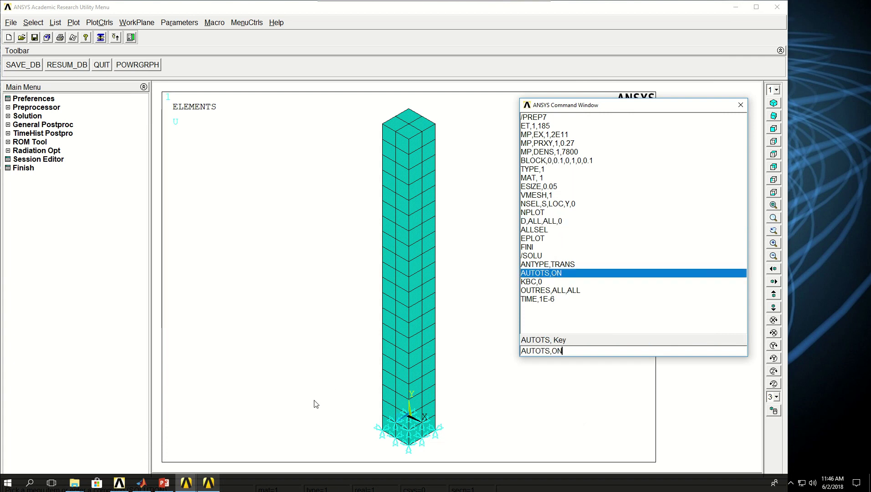
Step: Return to the NSUBST help to compare the NSBMN and NSBMX substep limits, and put the help away
left_click(214, 484)
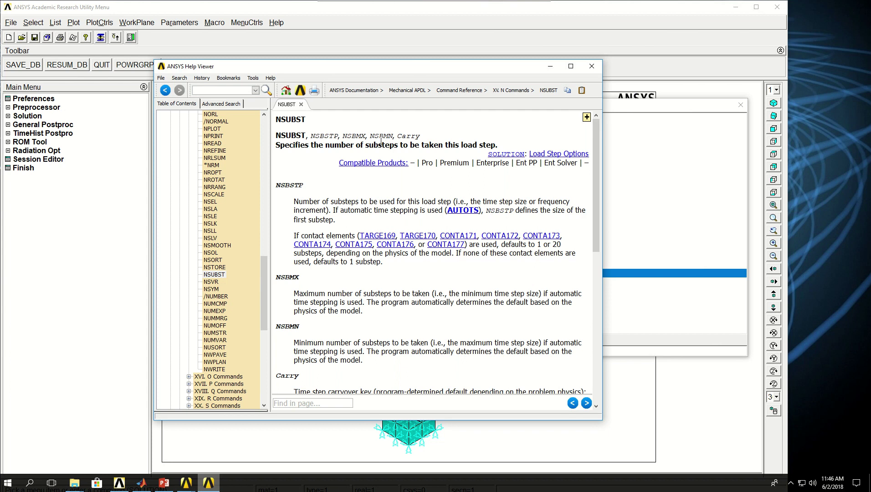
left_click_drag(370, 138, 394, 138)
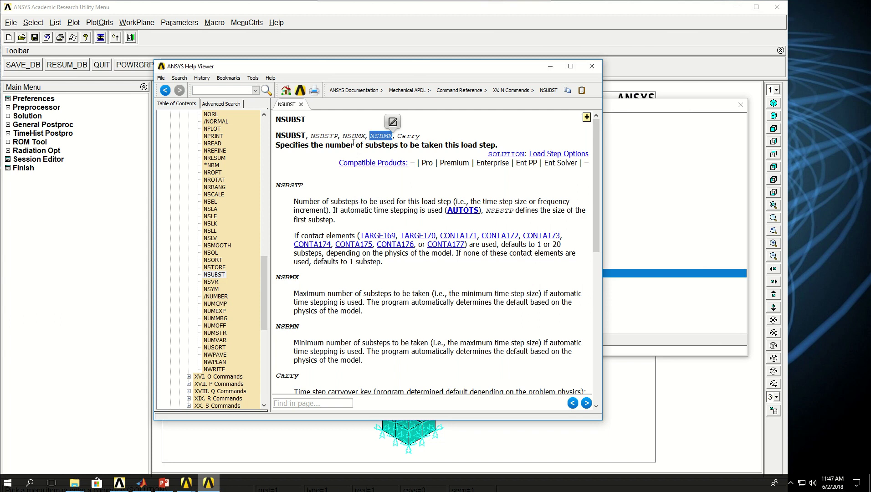
left_click(343, 137)
left_click_drag(343, 138, 365, 138)
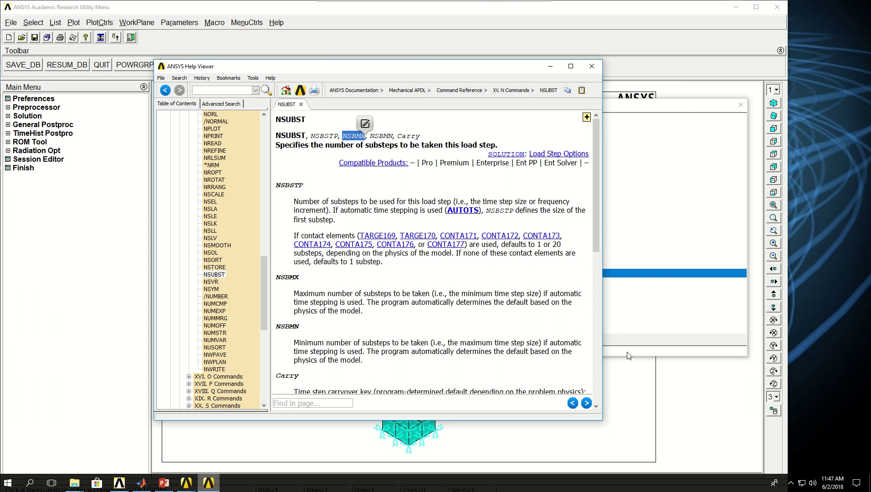
left_click(551, 66)
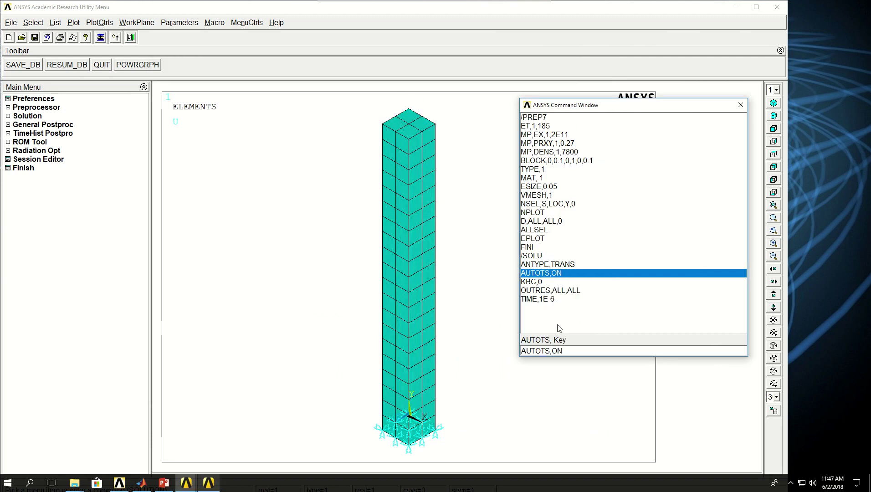
Step: Set the first load step to a single substep with NSUBST,1
left_click(542, 299)
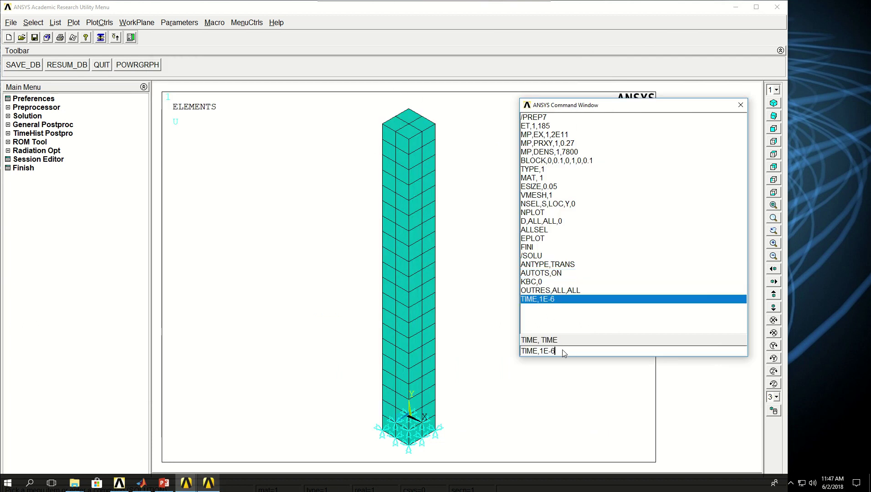
key("BackSpace")
key("BackSpace")
key("BackSpace")
key("BackSpace")
key("BackSpace")
key("BackSpace")
key("BackSpace")
key("BackSpace")
type("NSUB")
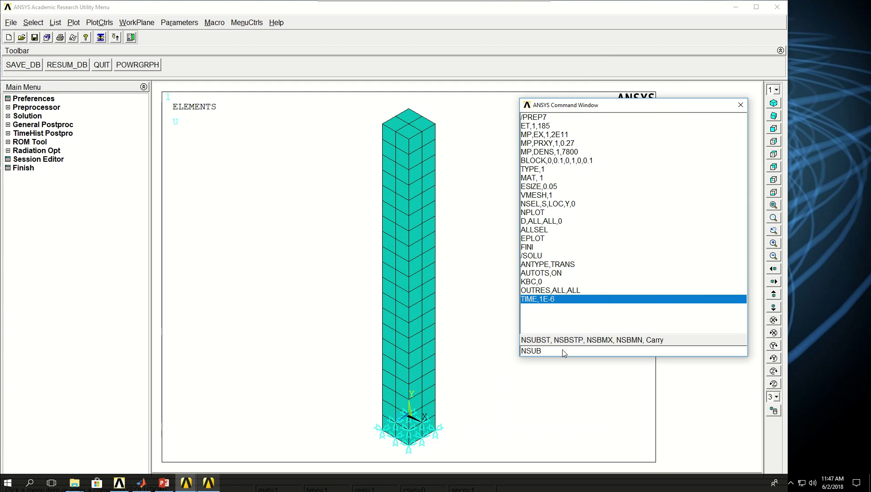
type("ST,")
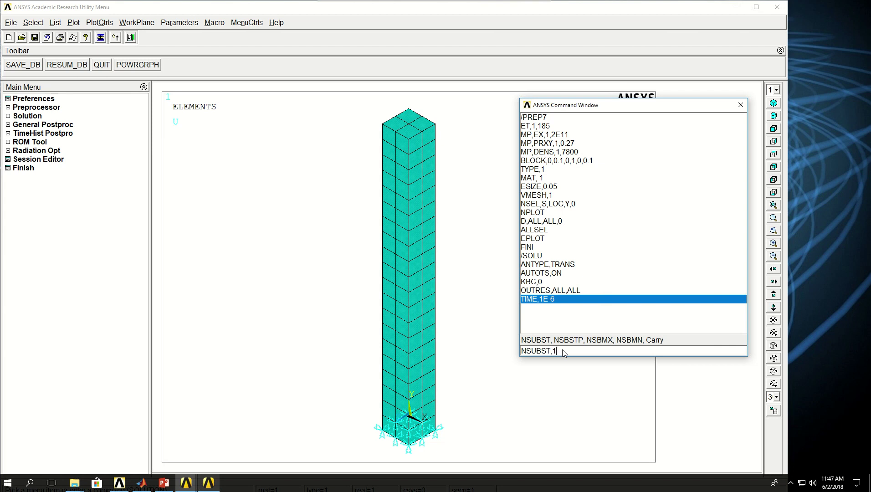
type("1")
key("Return")
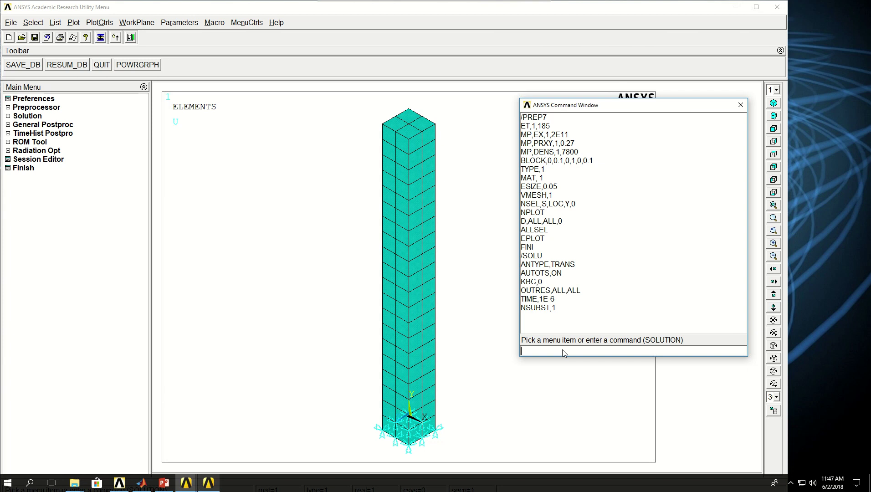
Step: Write the first load step to file with LSWRITE,1
type("LS")
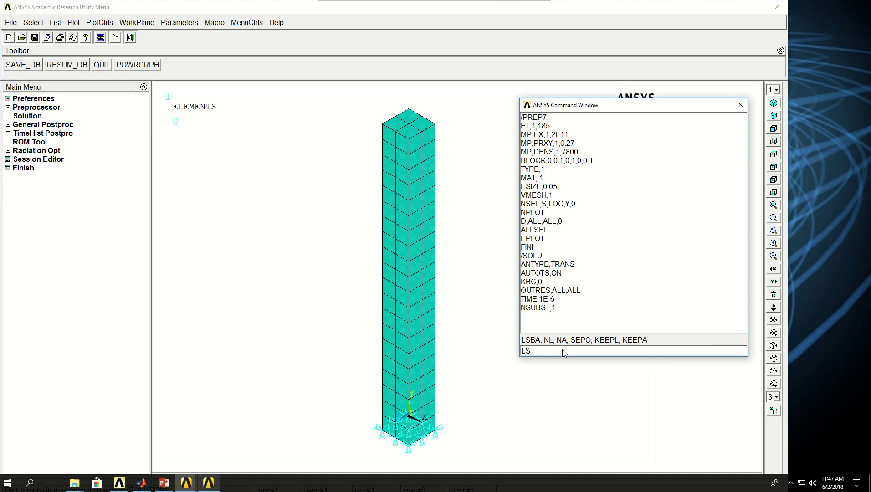
type("WRITE,1")
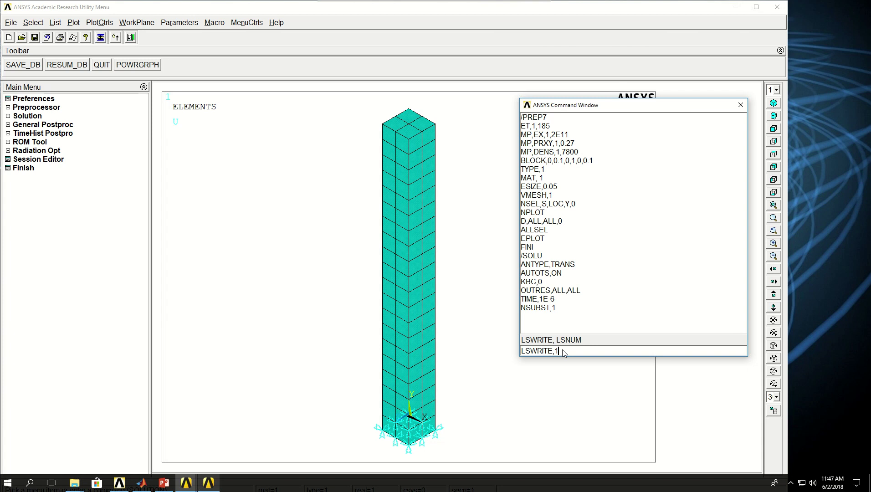
key("Return")
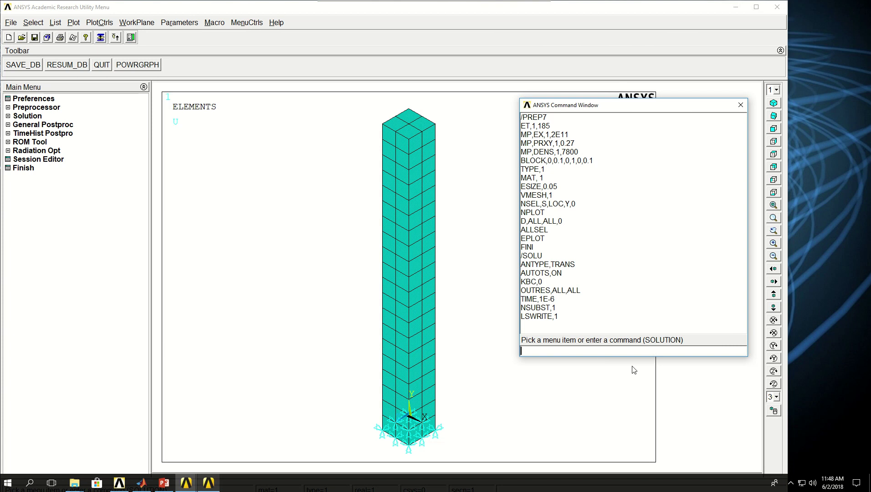
Step: Set the end time of the second load step to 1 with the TIME command
type("TIM")
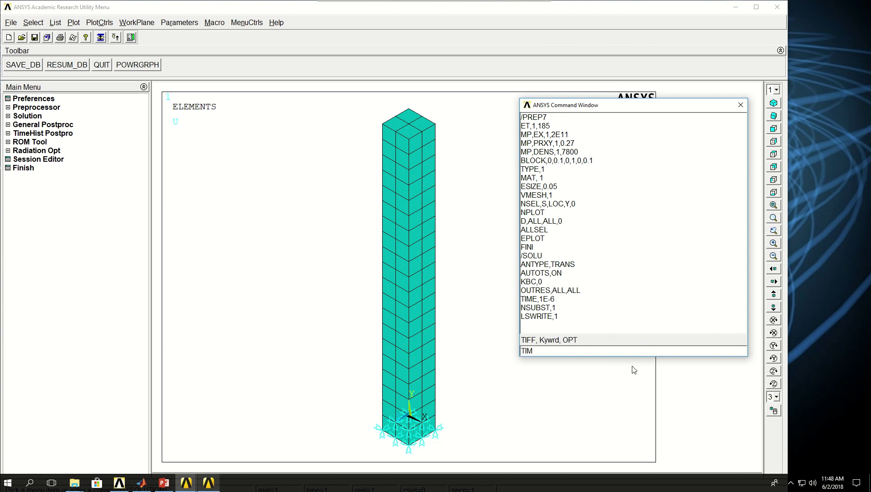
type("E,1")
key("Return")
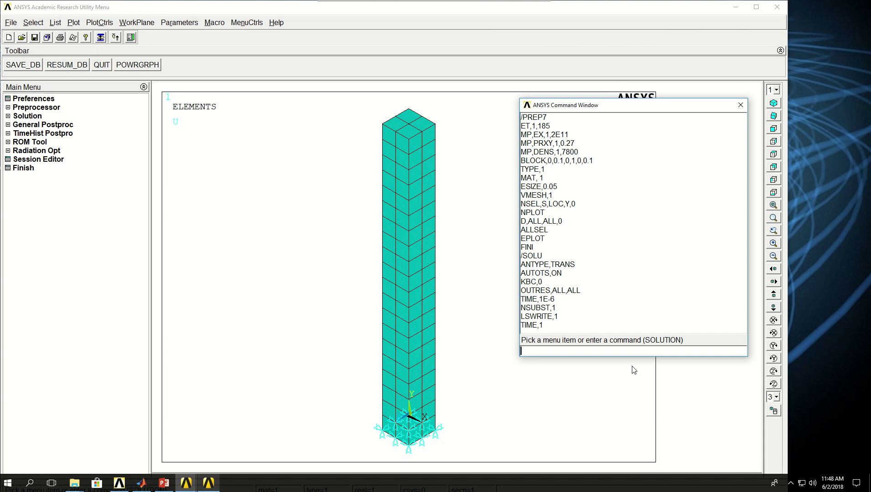
Step: Set the second load step to 5 initial, 10 maximum and 2 minimum substeps with NSUBST,5,10,2
type("NSUBST")
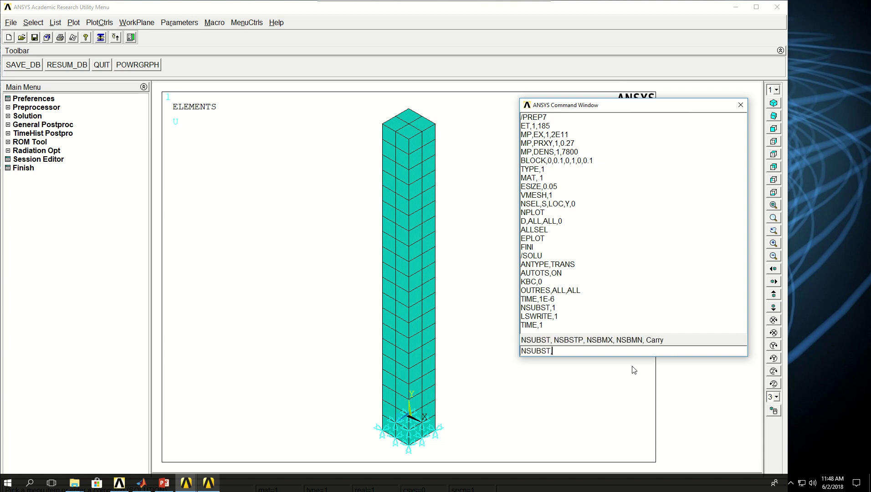
type(",5")
type(",10")
type(",2")
key("shift+Right")
key("Right")
key("Right")
key("shift+Right")
key("shift+Right")
key("Right")
key("Right")
key("shift+Right")
key("Right")
key("Return")
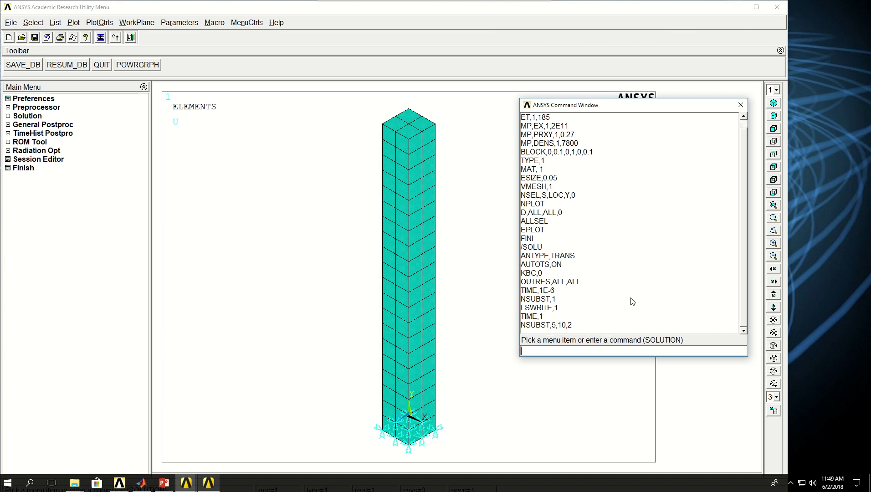
Step: Select the nodes on the column's top face at Y = 1 with NSEL and plot them
type("NSEL,S,LOC,Y,")
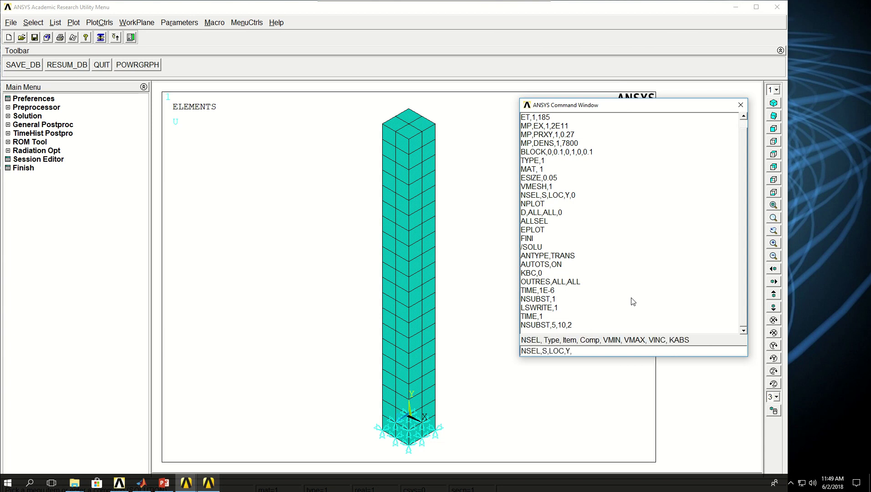
type("1")
key("Return")
type("NPLOT")
key("Return")
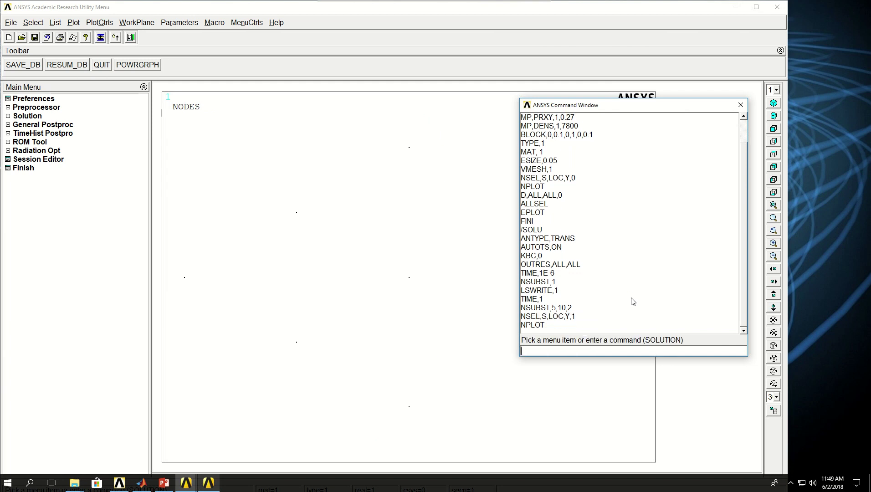
Step: Apply a pressure of -100 to all selected top-face nodes with the SF command
type("SF")
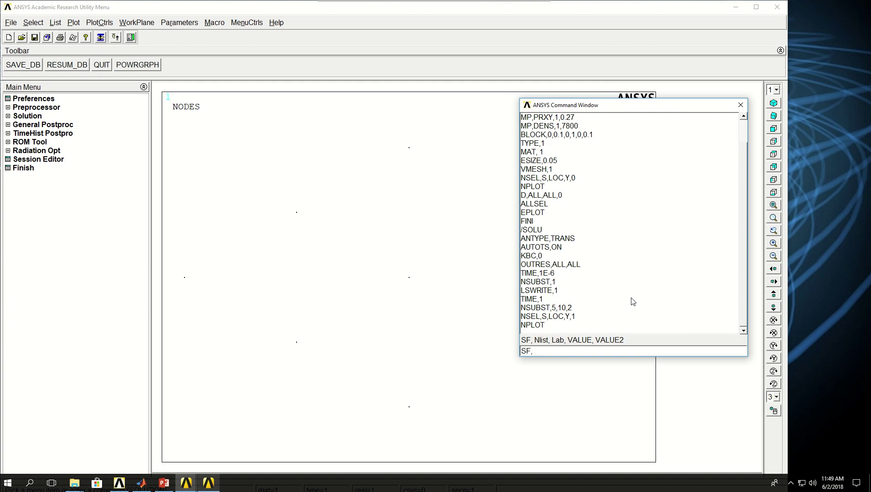
type(",ALL,PRES,")
type("-100")
key("Return")
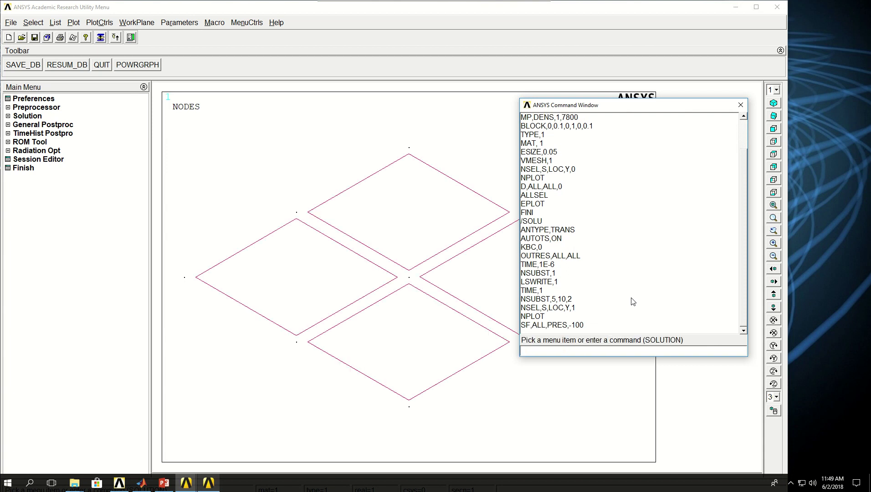
Step: Reselect the entire model with ALLSEL and plot its elements
type("ALLSEL")
key("Return")
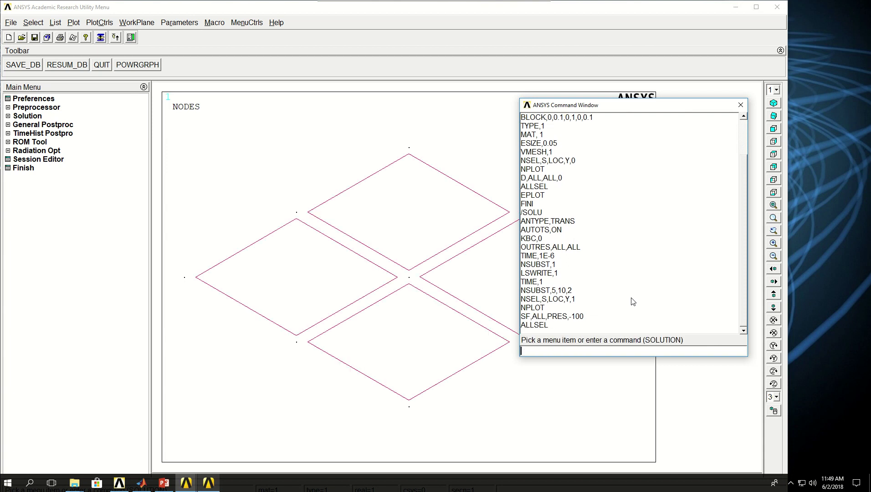
type("EPLOT")
key("Return")
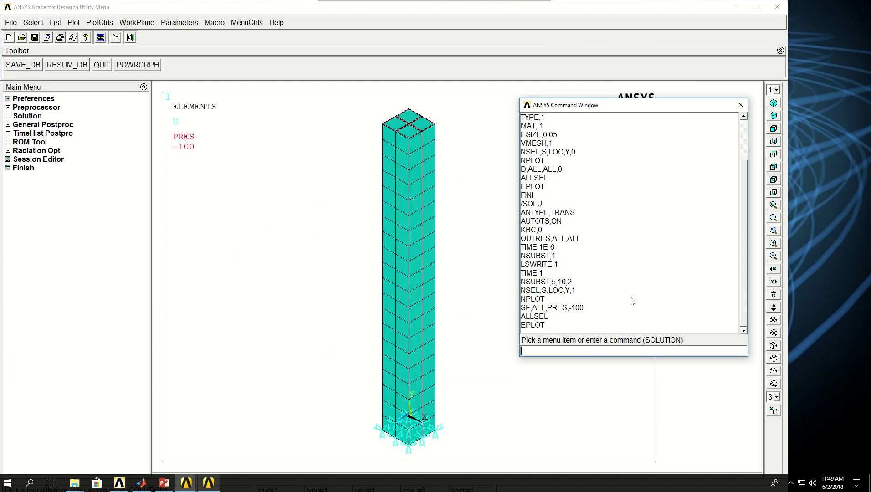
Step: Write the second load step with LSWRITE,2 and set the third load step's end time to 2
type("LSWRITE,2")
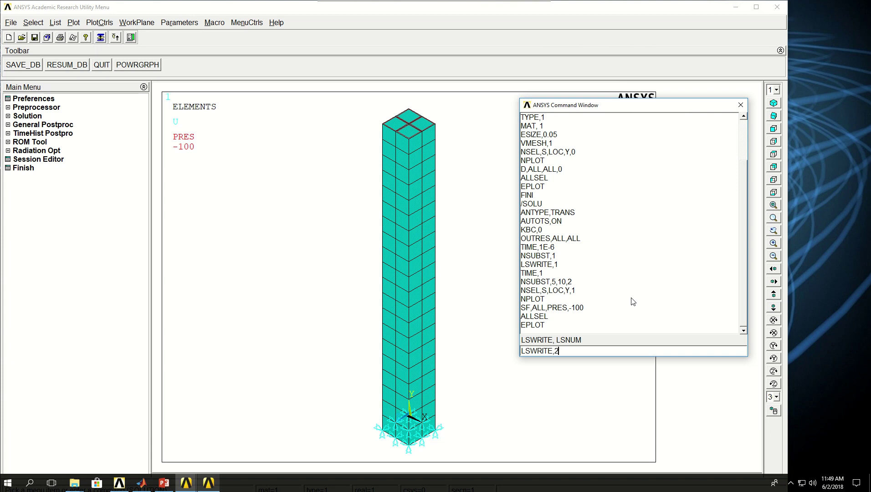
key("Return")
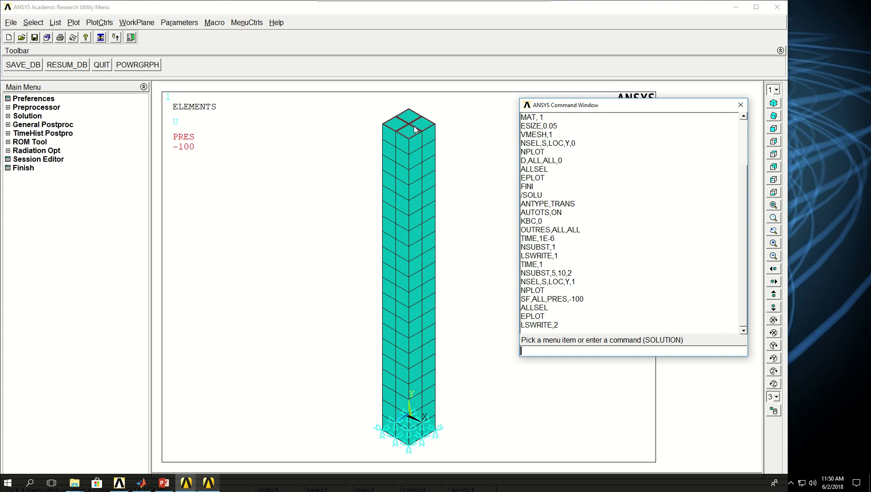
type("TIME,2")
key("Return")
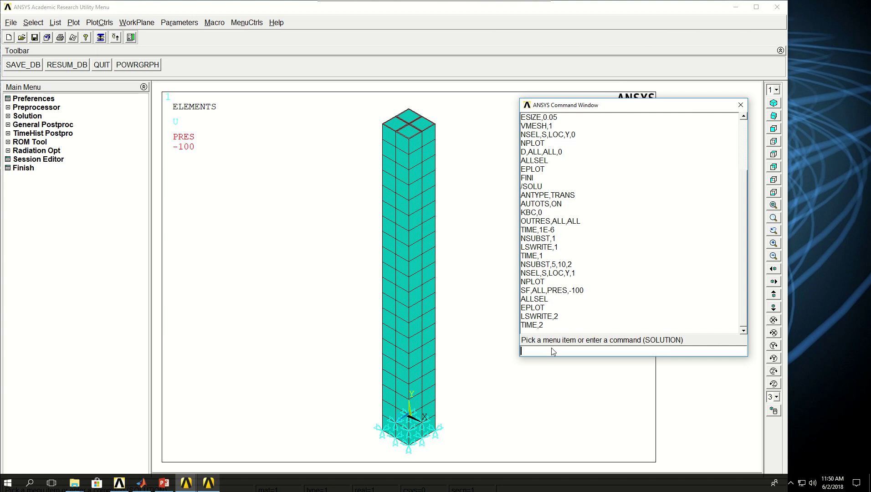
Step: Set the third load step to 5 substeps, with a maximum of 10 and a minimum of 2, using NSUBST
type("NSUBS")
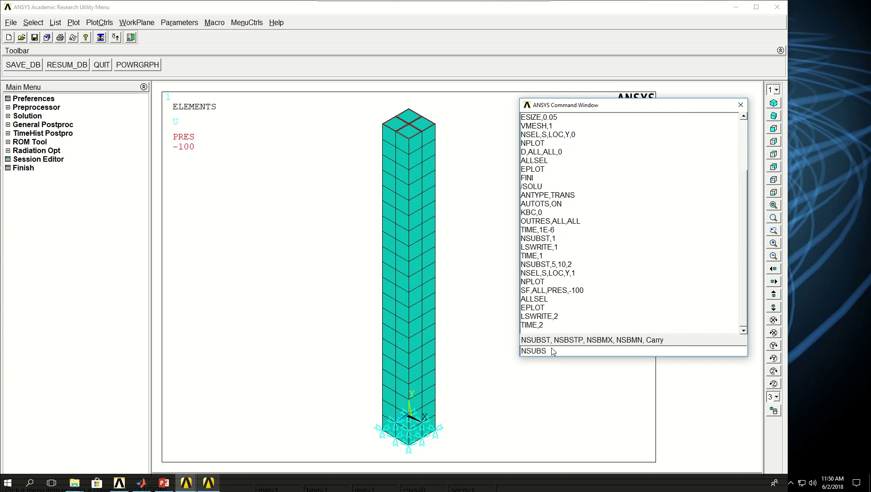
type("T,5,10,2")
key("Return")
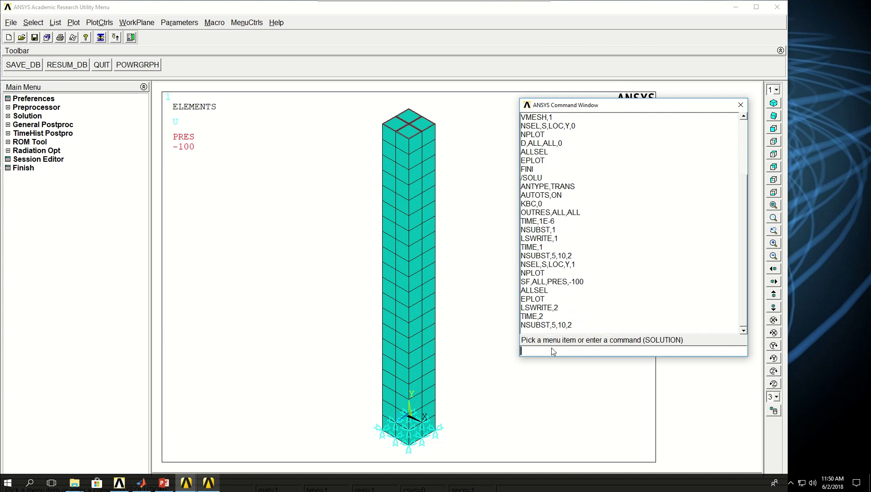
Step: Select the top-face nodes at Y = 1 with NSEL for the third load step and plot them
type("NSEL")
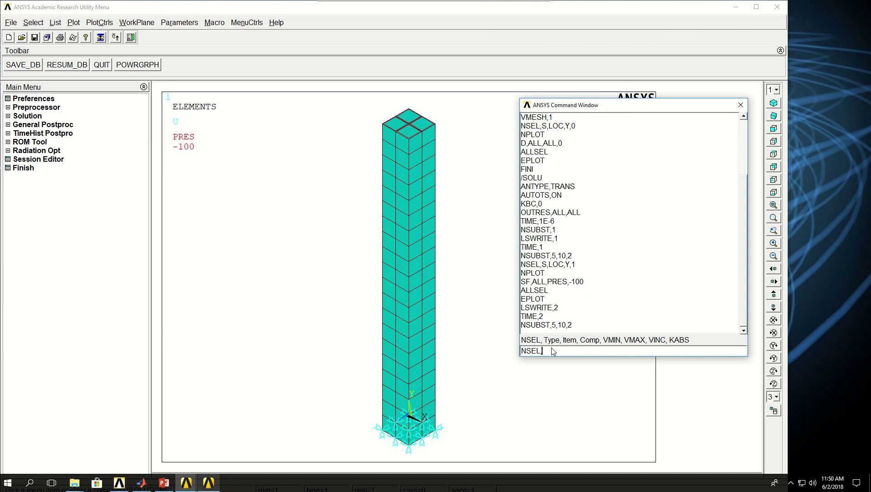
type(",S,LOC,Y,1")
key("Return")
type("NPLOT")
key("Return")
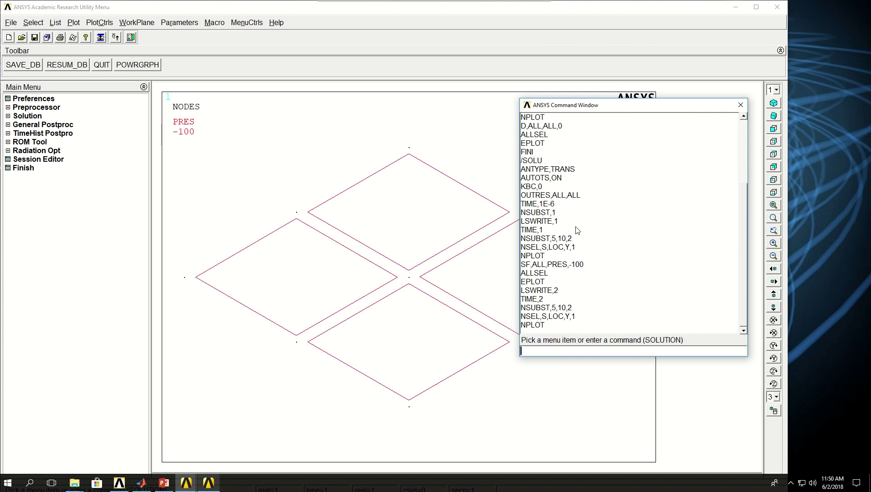
Step: Delete the existing pressure from the selected top-face nodes with SFDELE and apply a pressure of 100 with SF
type("SFDELE")
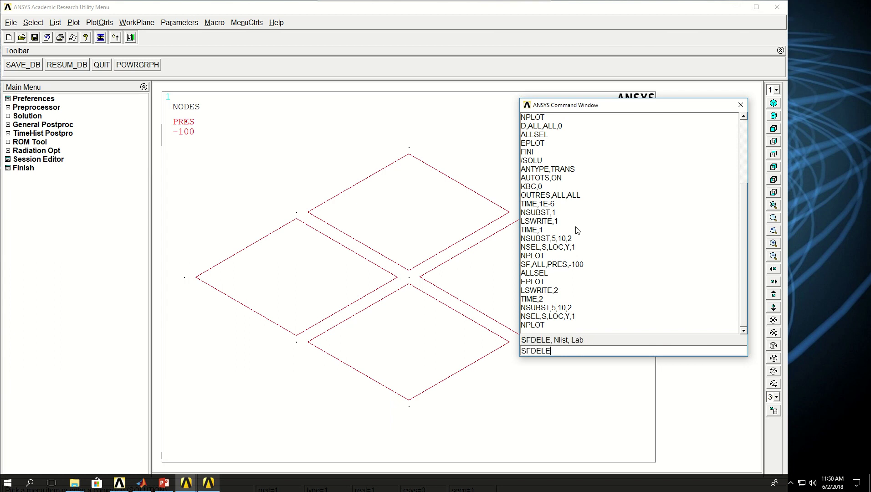
type(",ALL,PRES")
key("Return")
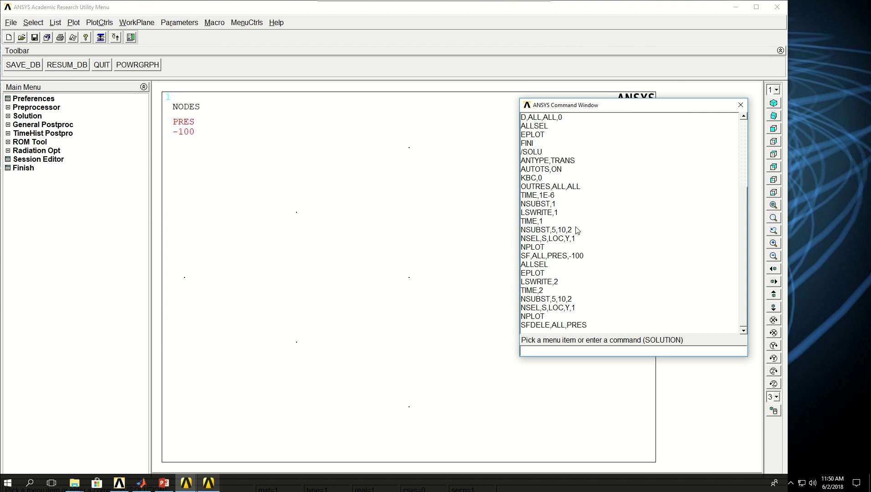
type("SF")
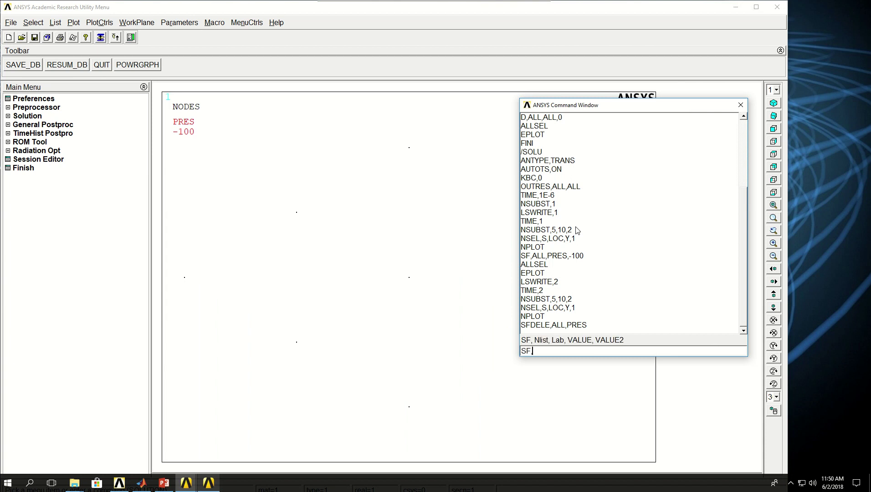
type(",ALL,PRES,100")
key("Return")
Step: Reselect the entire model with ALLSEL and write the third load step file with LSWRITE,3
type("ALLSEL")
key("Return")
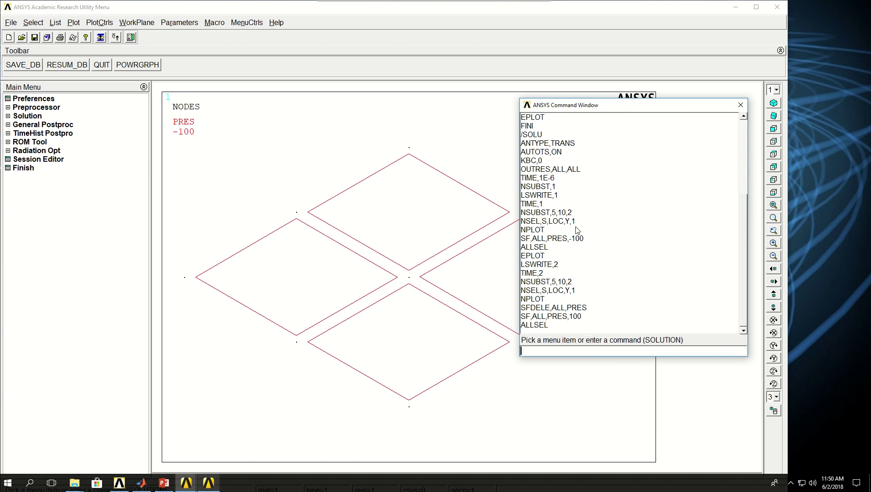
type("LSWRITE")
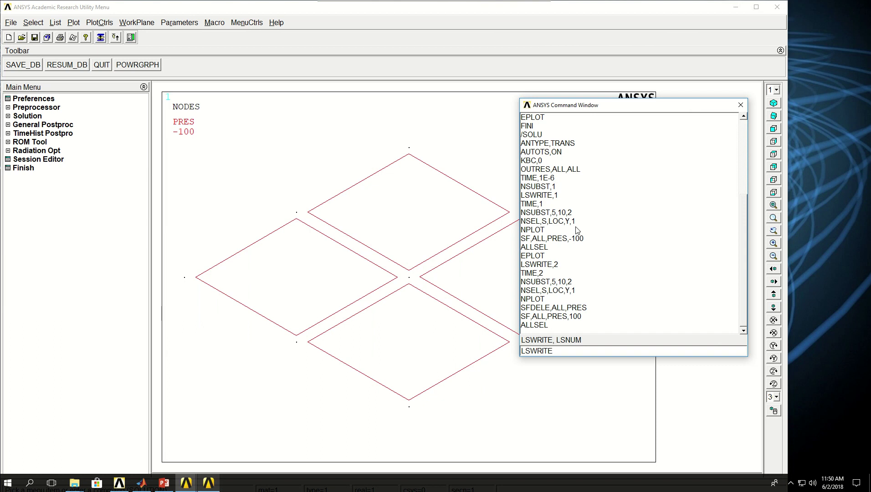
type(",3")
key("Return")
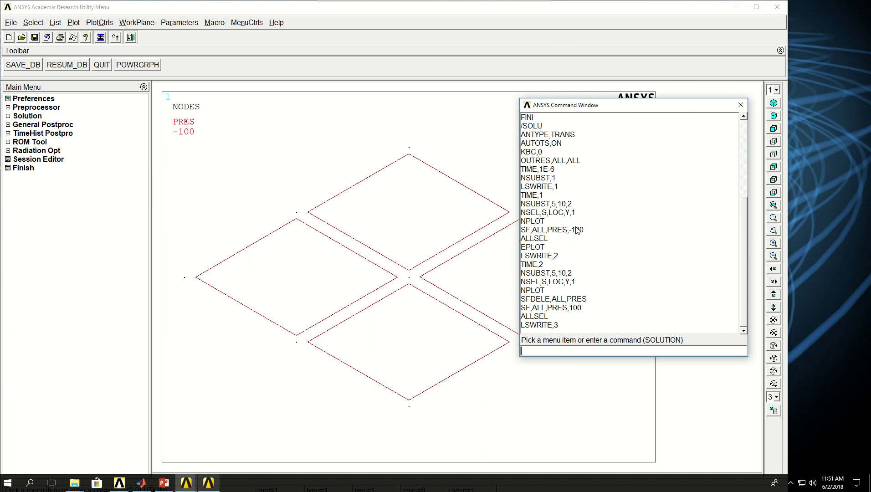
Step: Solve load steps 1 to 3 in increments of 1 with LSSOLVE and dismiss the completion note
type(";S")
key("BackSpace")
key("BackSpace")
type("LS")
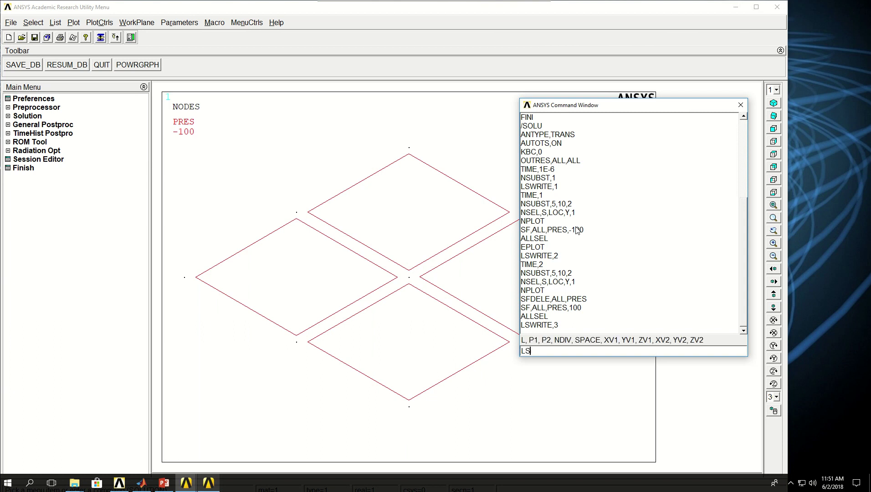
type("SOL")
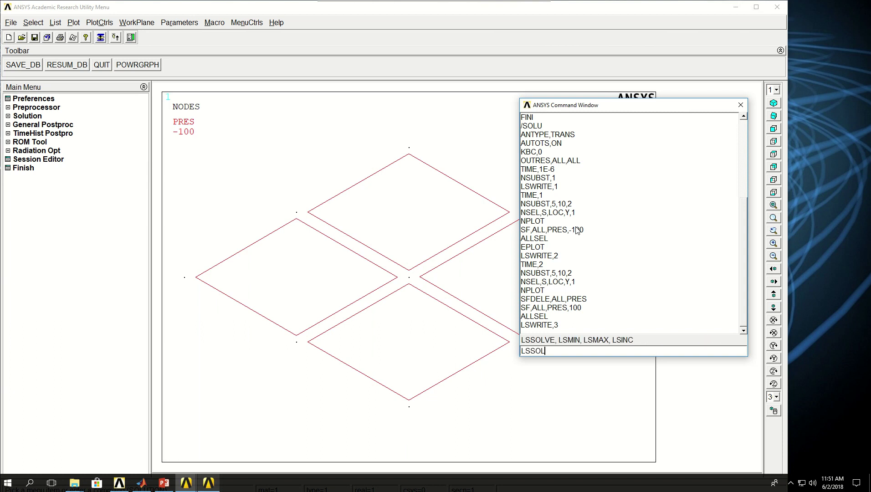
type("VE,1,4")
key("BackSpace")
type("3,1")
key("Return")
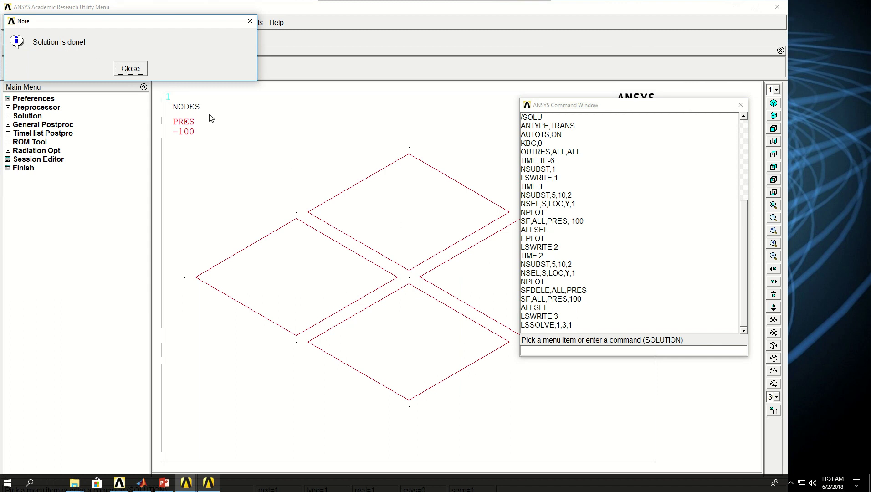
left_click(131, 69)
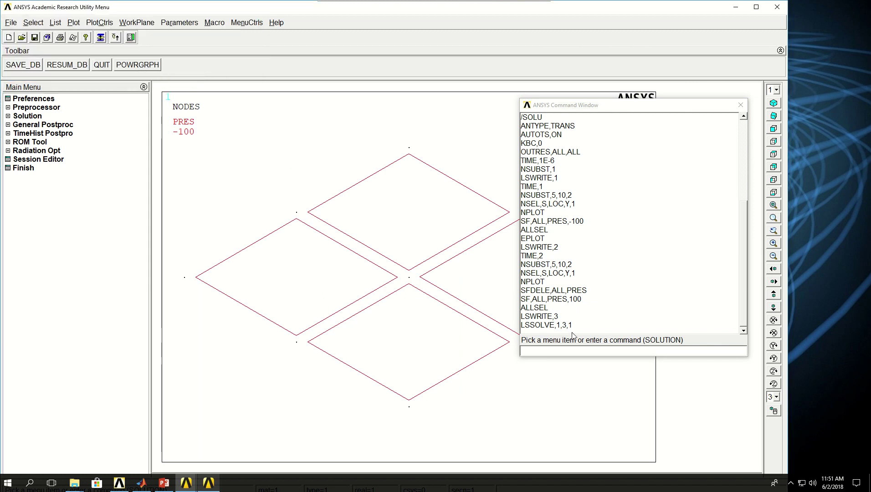
Step: Exit the solution processor with FINI and plot the column's elements in the general postprocessor
left_click(566, 351)
type("FINI")
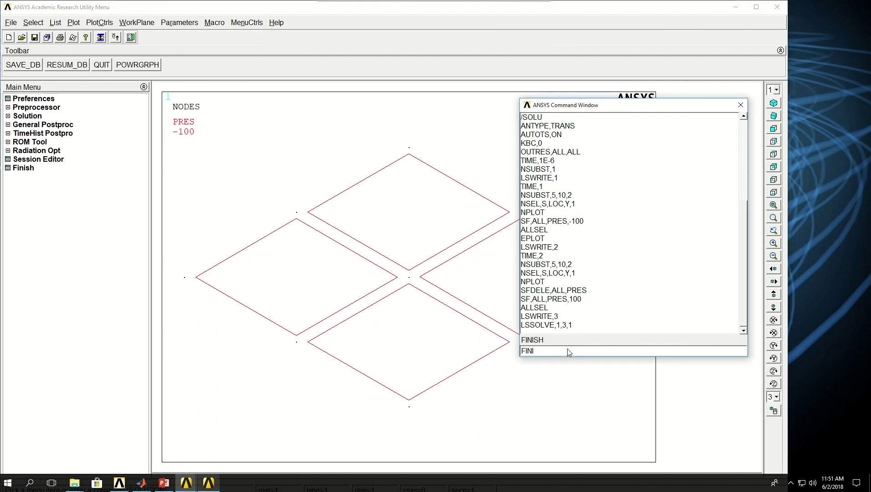
key("Return")
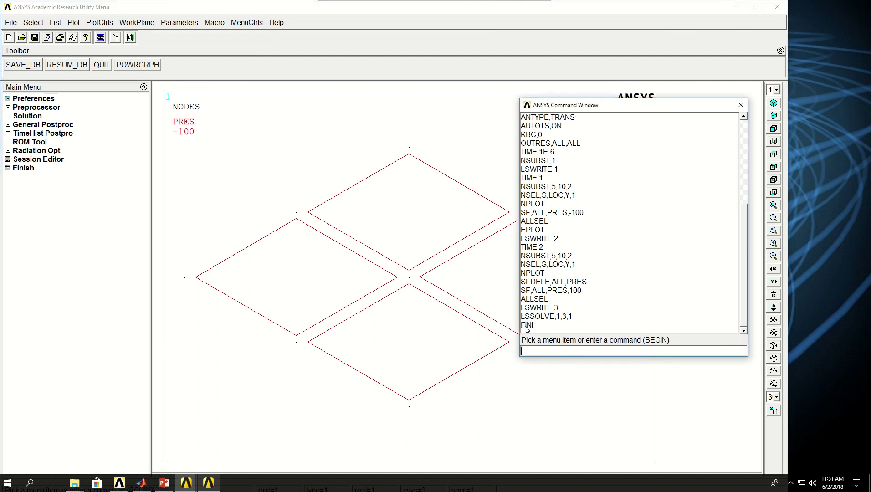
left_click(58, 125)
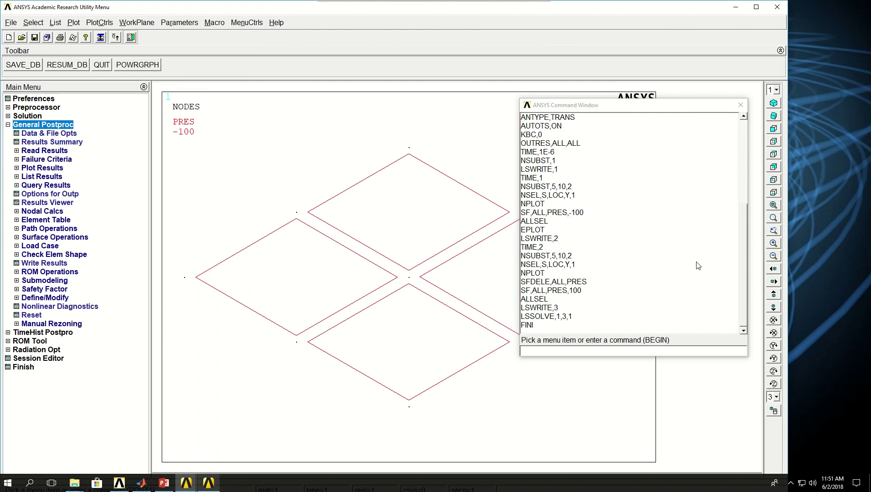
left_click(663, 355)
type("EPLOT")
key("Return")
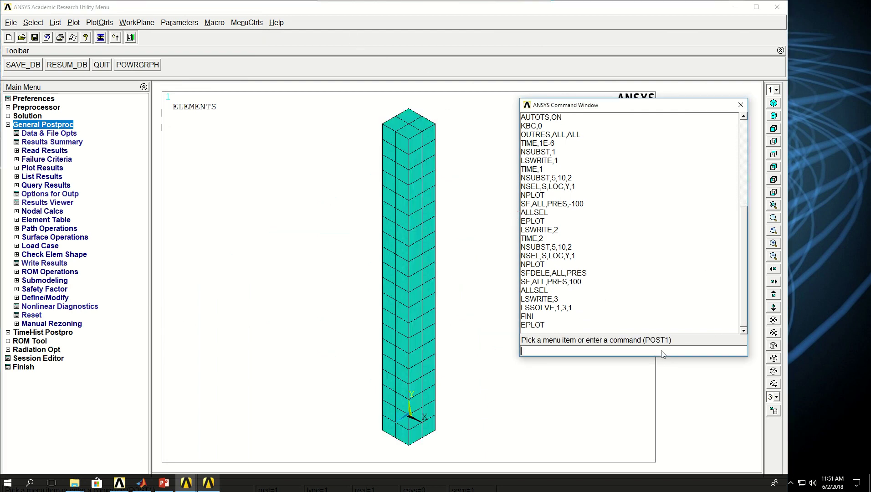
Step: Read result set 11, load step 3 substep 1 at time 1.2, from the available data sets
left_click(37, 151)
left_click(40, 195)
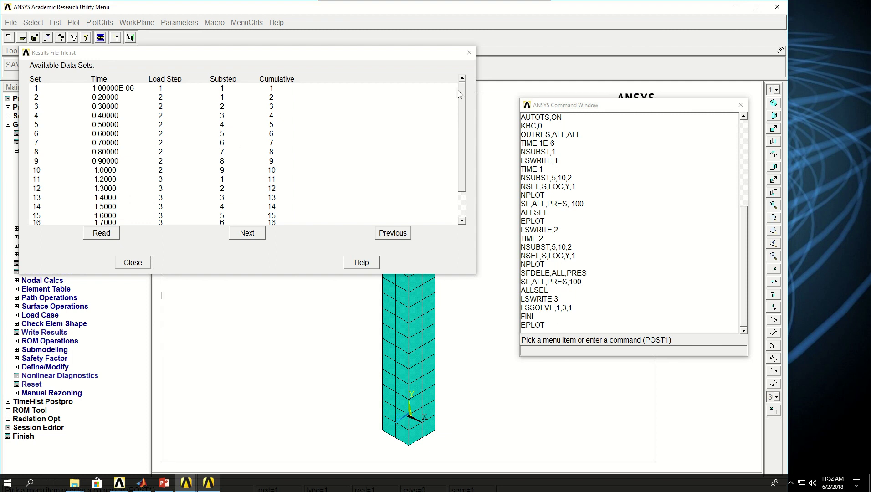
left_click_drag(461, 90, 456, 145)
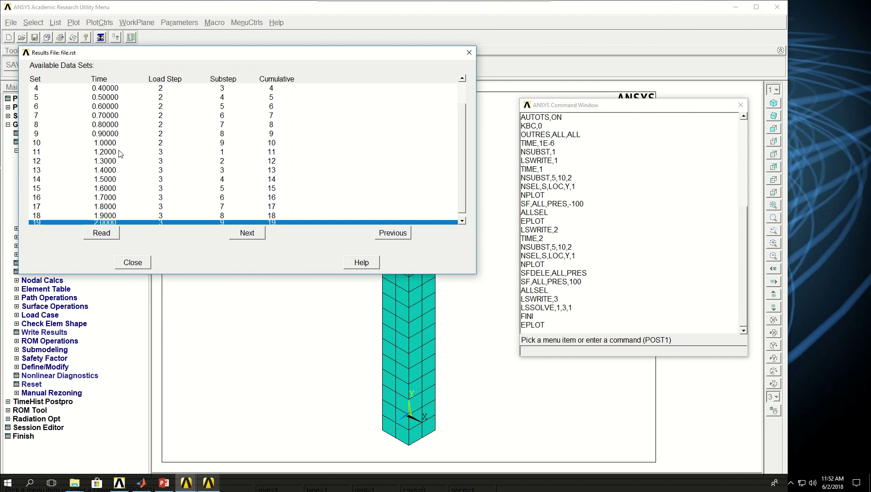
left_click(151, 187)
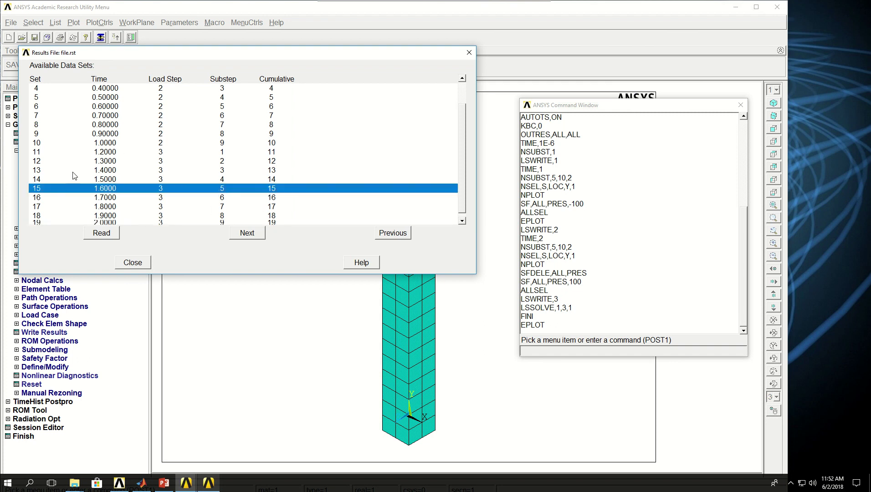
left_click(112, 153)
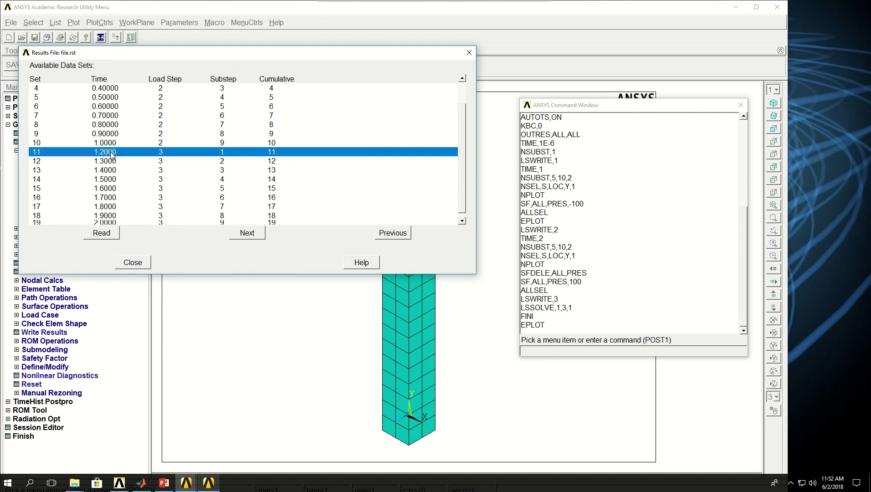
left_click(100, 233)
left_click(133, 262)
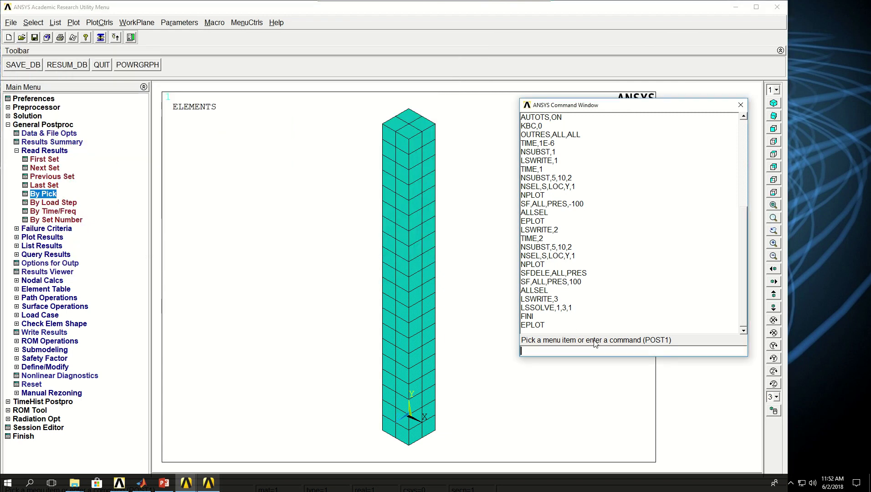
Step: Plot the nodal Y-displacement contours of the column with PLNSOL,U,Y
type("PLNSO")
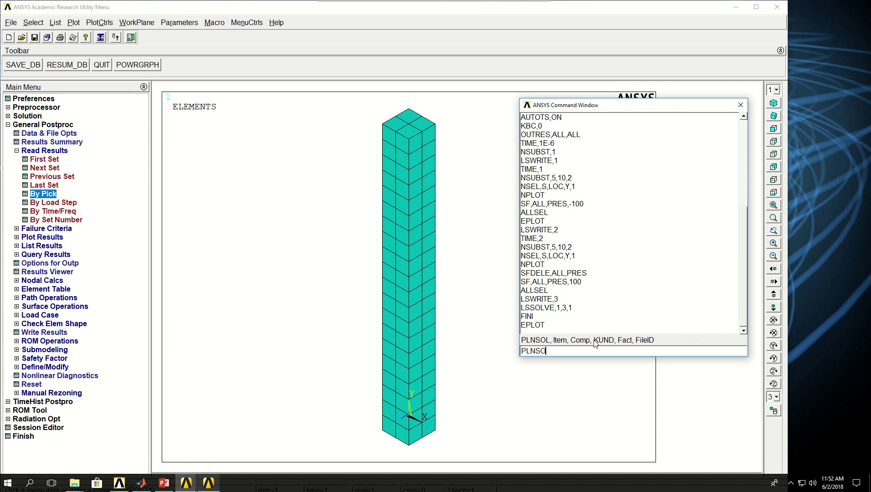
type("L,U,Y")
key("Return")
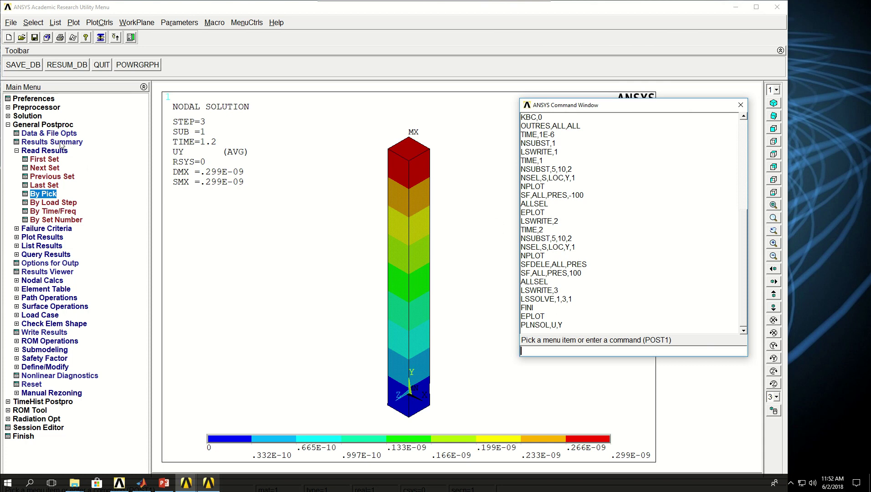
Step: Open the time-history postprocessor and arrange its variables window and the command window clear of the column
left_click(8, 124)
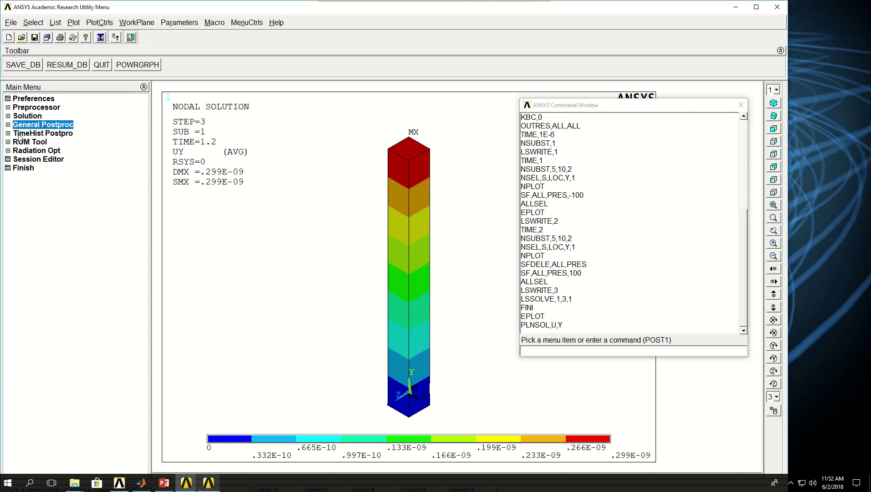
left_click(18, 133)
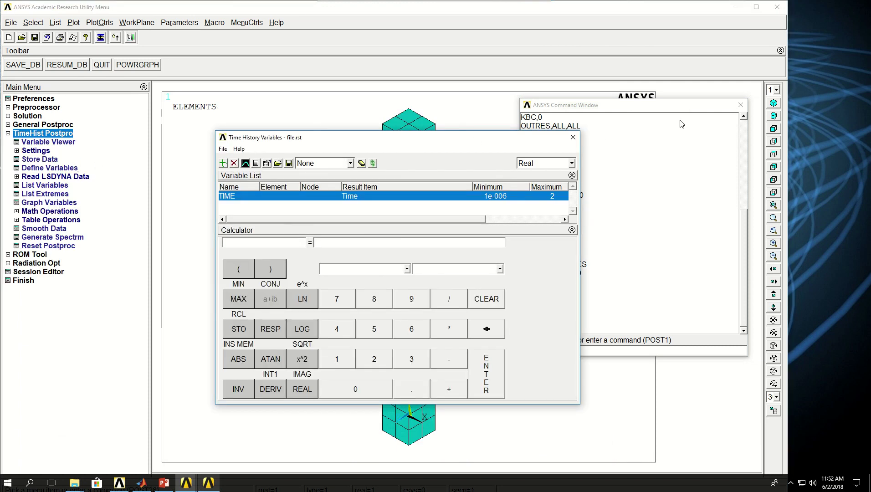
left_click_drag(695, 106, 760, 49)
left_click_drag(467, 142, 756, 163)
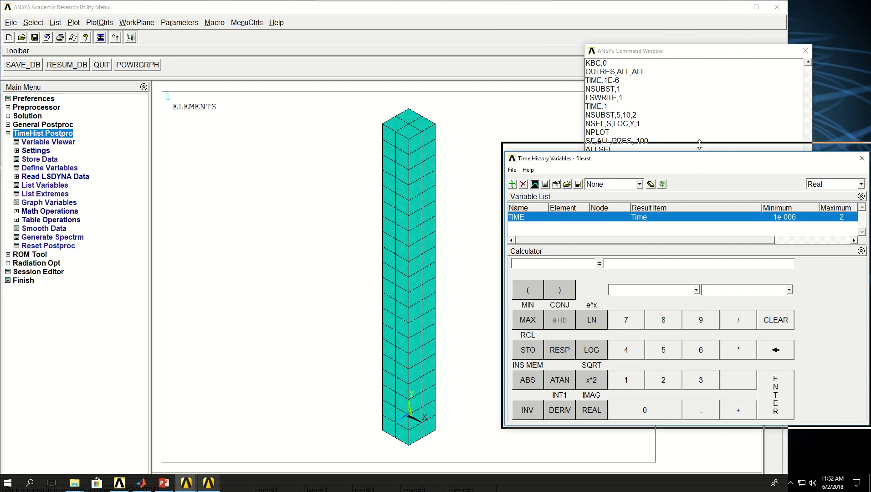
left_click_drag(697, 153, 697, 125)
left_click_drag(505, 200, 500, 200)
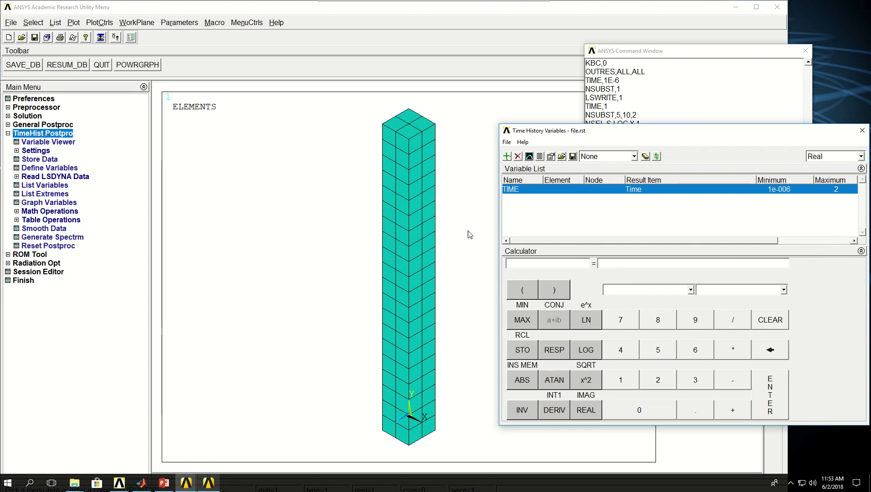
Step: Add a time-history variable for the nodal Y-component of displacement at node 1 on the column's top
left_click(508, 156)
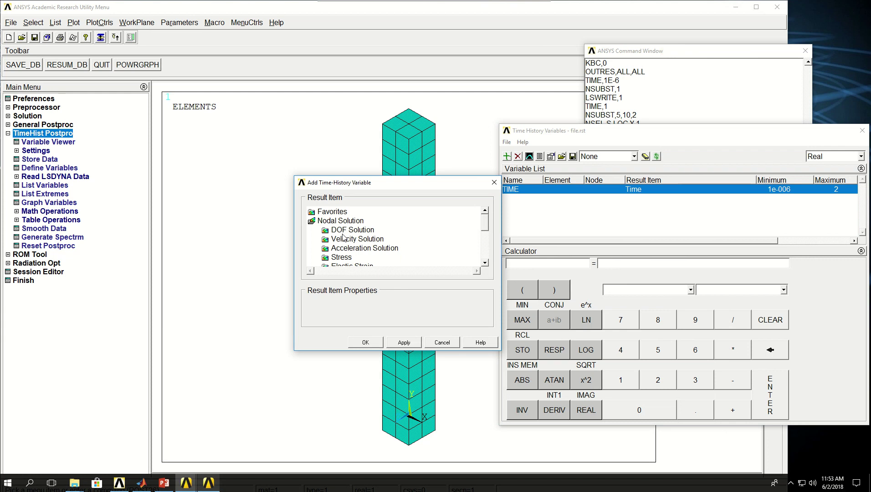
double_click(345, 231)
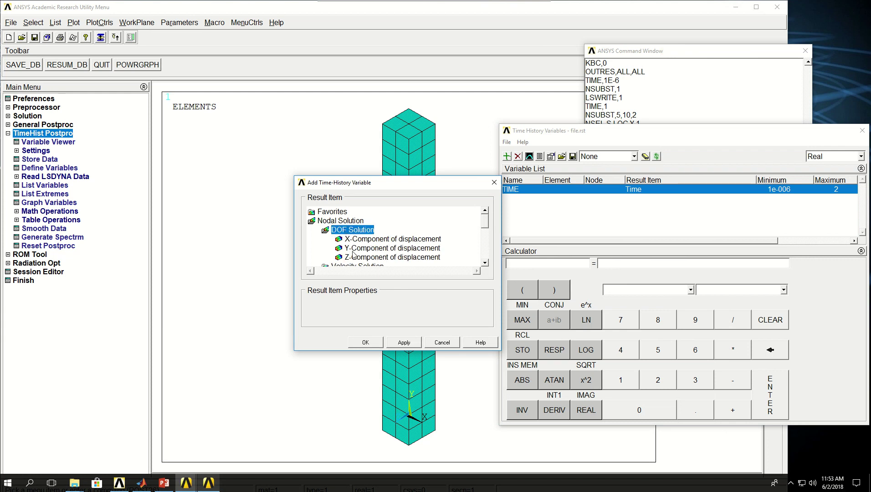
left_click(357, 249)
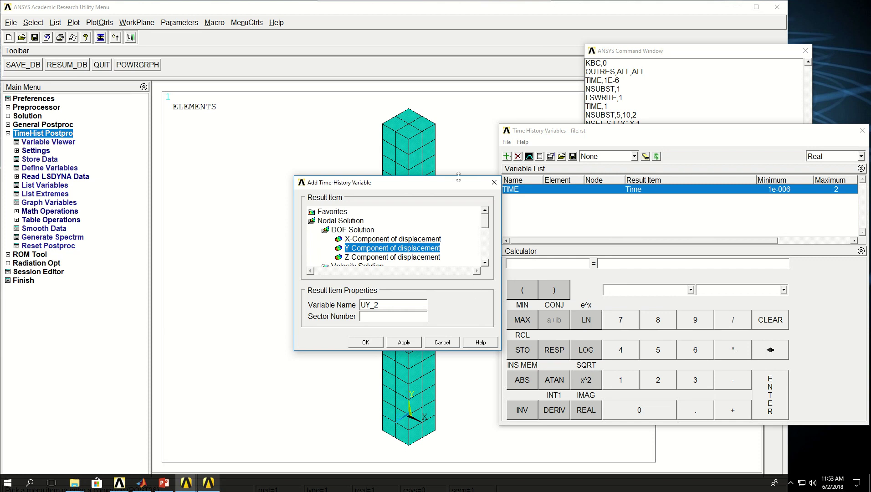
left_click_drag(459, 170, 457, 79)
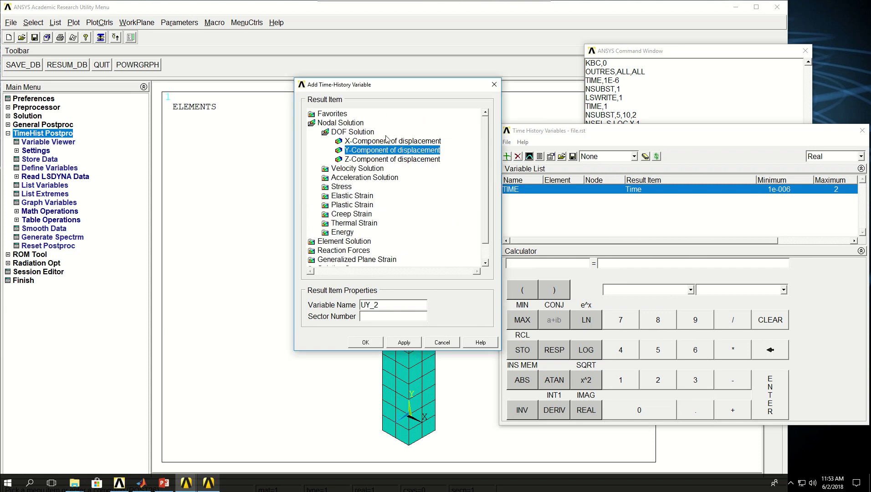
left_click_drag(387, 89, 130, 28)
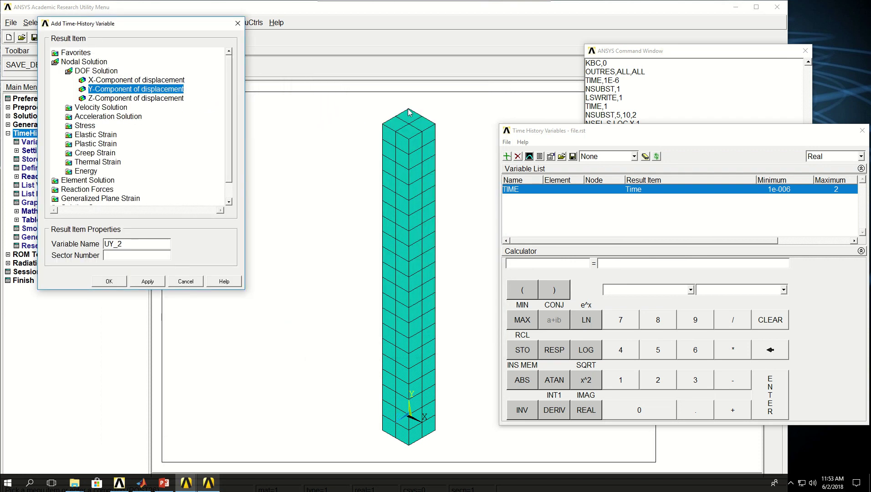
left_click(117, 282)
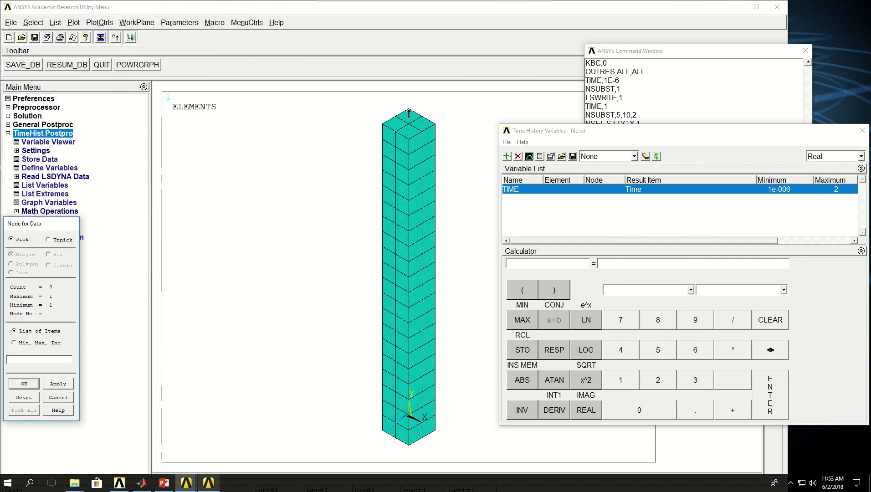
left_click(30, 385)
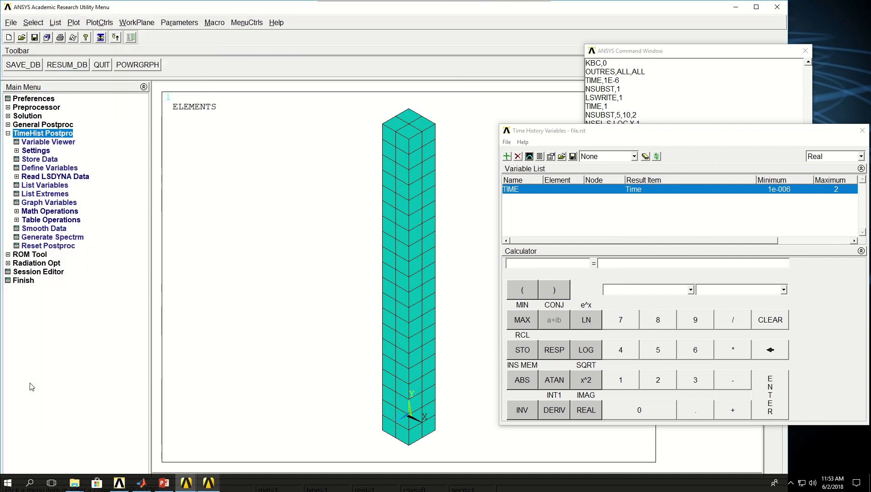
Step: Graph the node 1 Y displacement against time and arrange the windows clear of the curve
left_click_drag(678, 57, 132, 207)
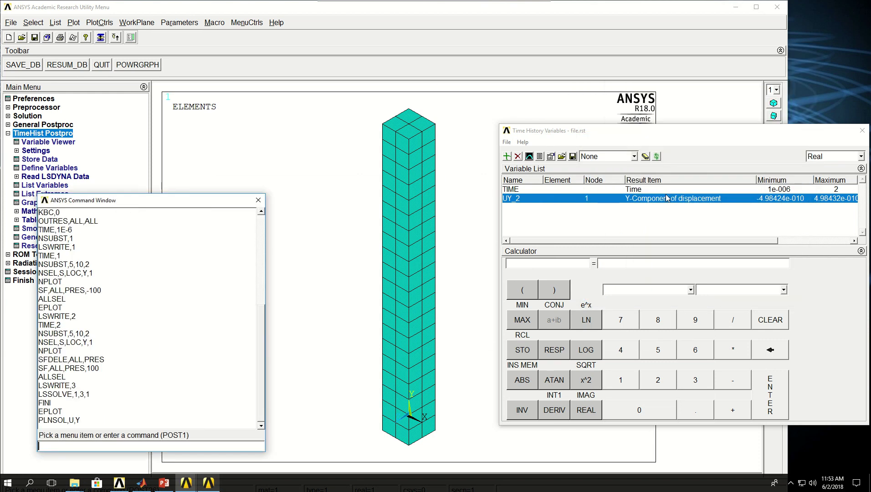
left_click(530, 157)
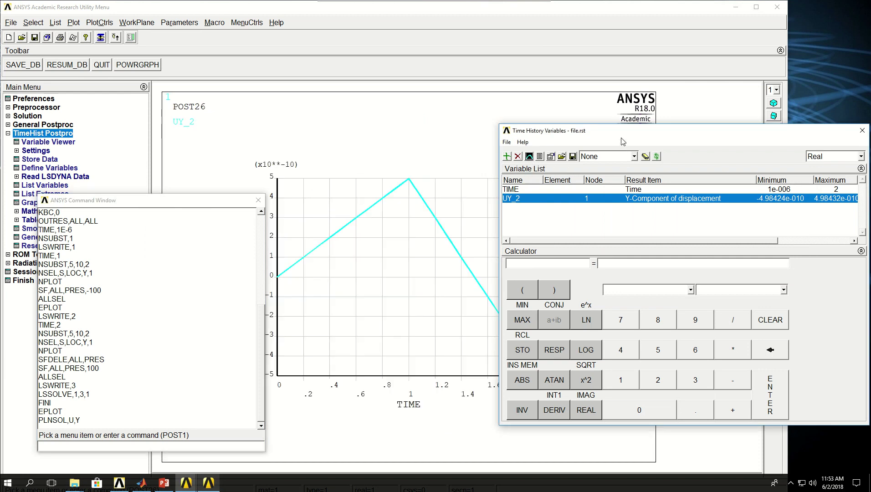
left_click_drag(630, 134, 651, 52)
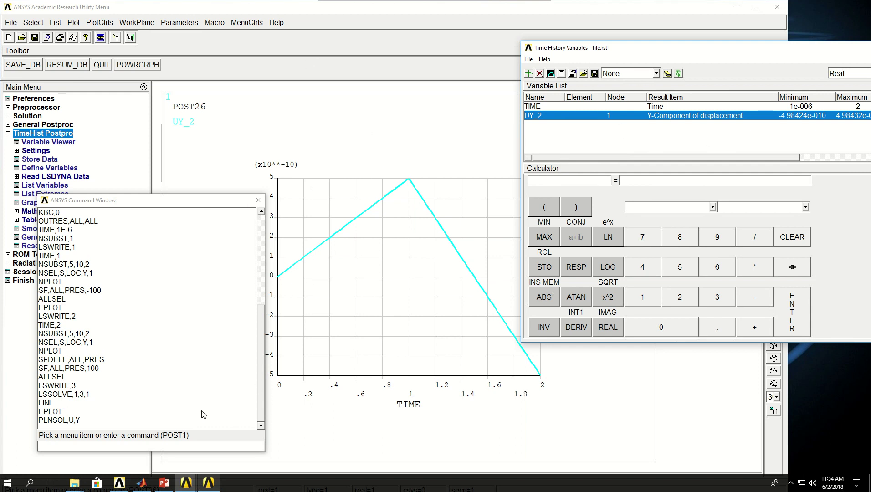
Step: Replot the column's elements with the EPLOT command
left_click(159, 447)
type("EPLOT")
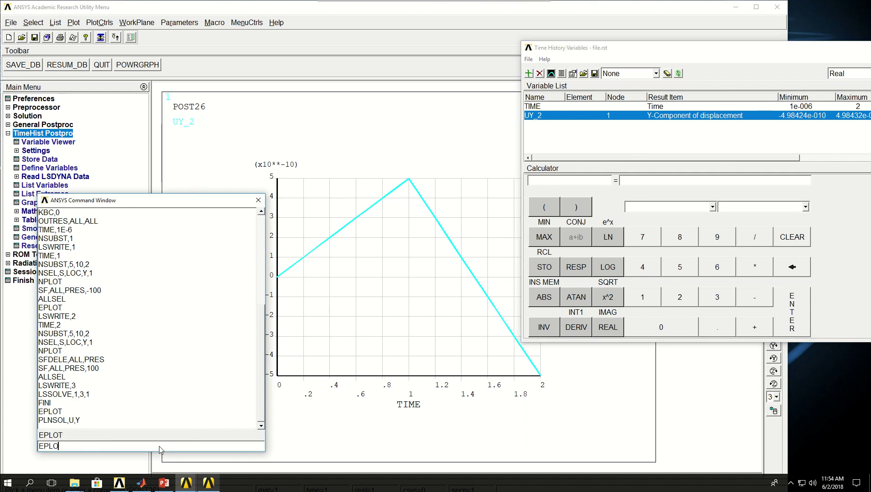
key("Return")
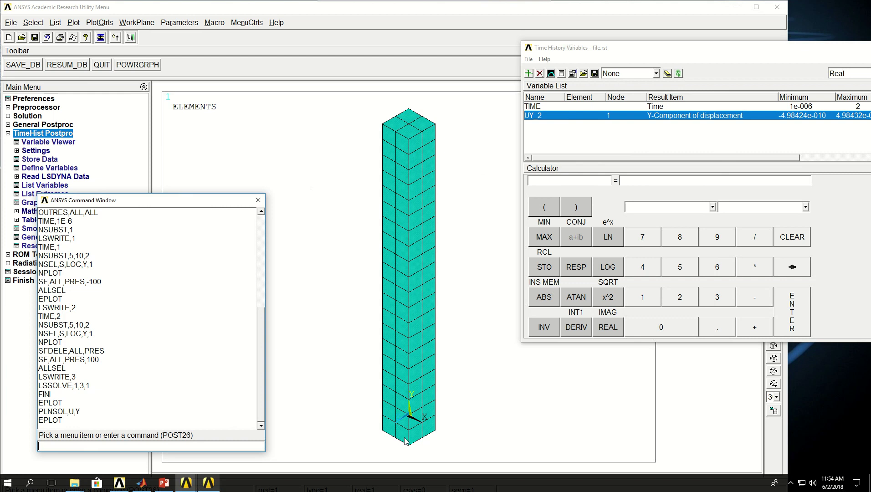
Step: Add a time-history variable for the element-solution Y-component of stress in element 2 at node 24, at the column's base
left_click(529, 73)
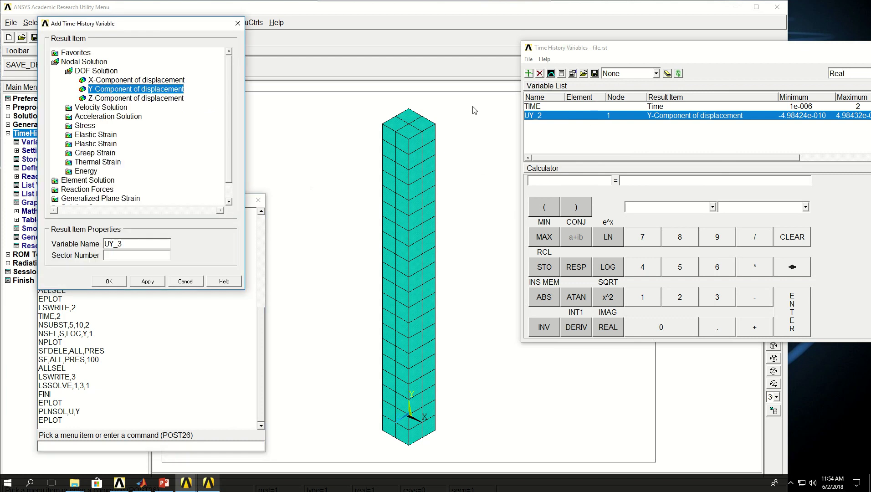
double_click(73, 73)
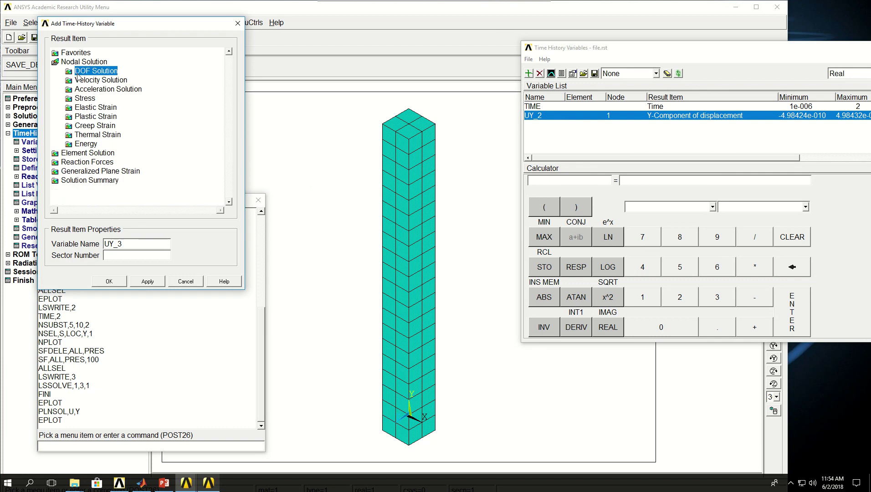
double_click(79, 156)
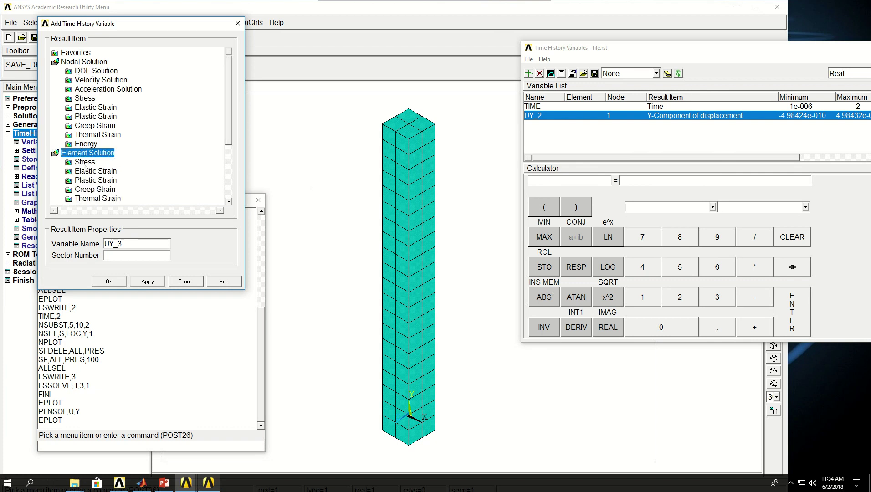
double_click(85, 163)
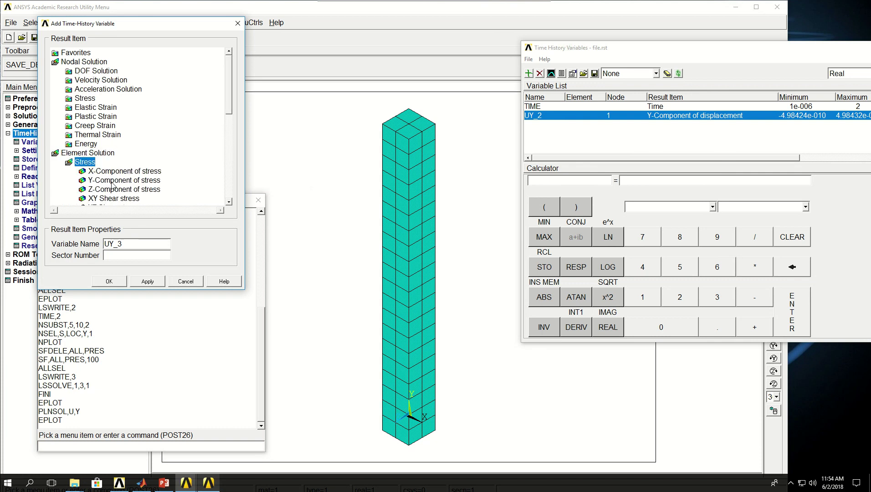
scroll(120, 191, "down", 1)
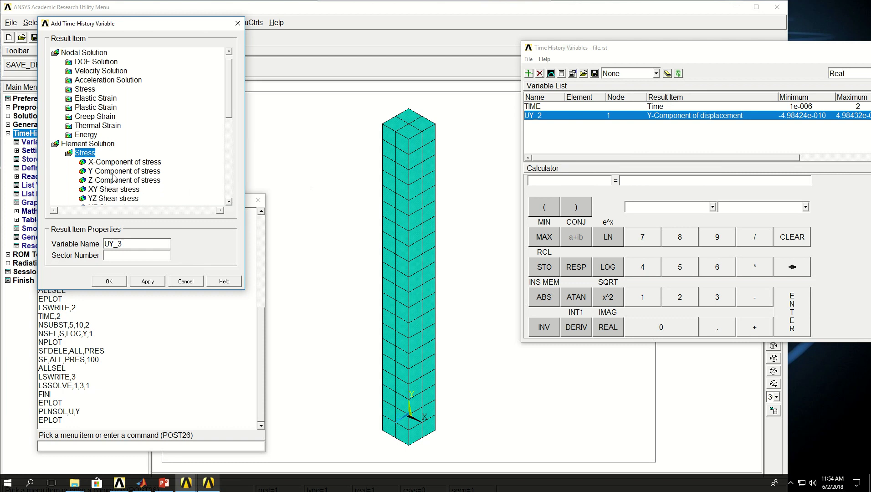
left_click(113, 174)
left_click(115, 280)
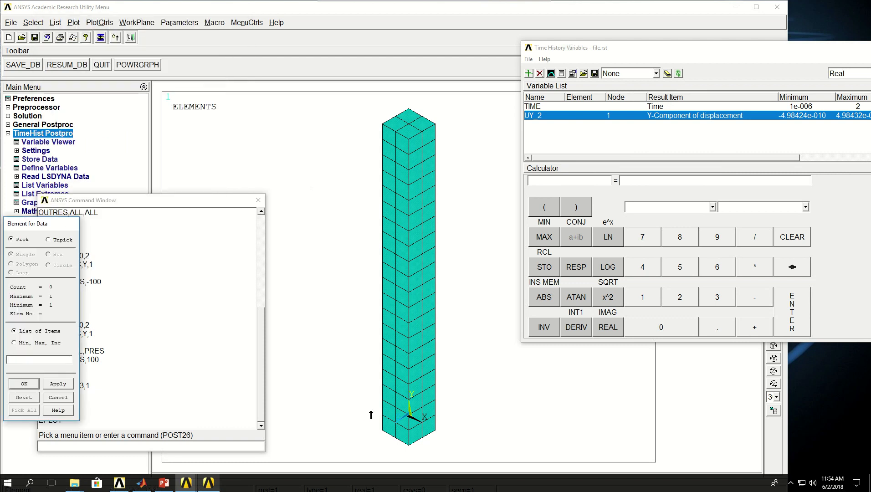
left_click(431, 427)
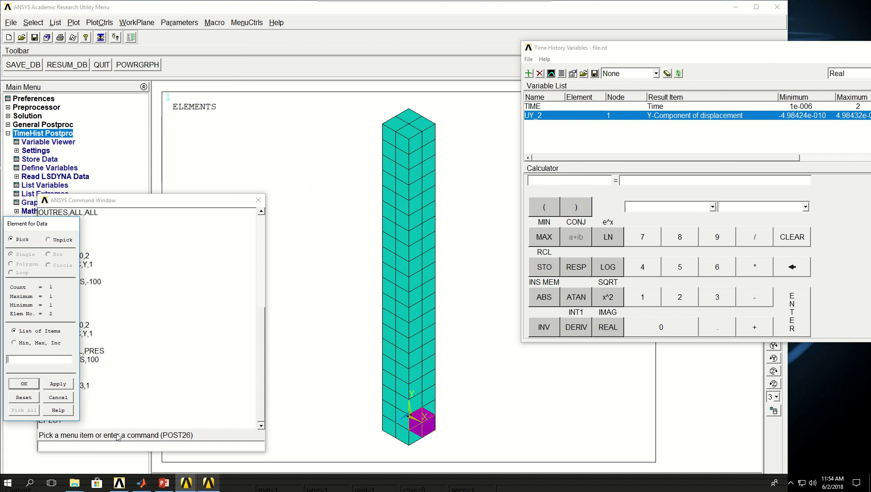
left_click(17, 386)
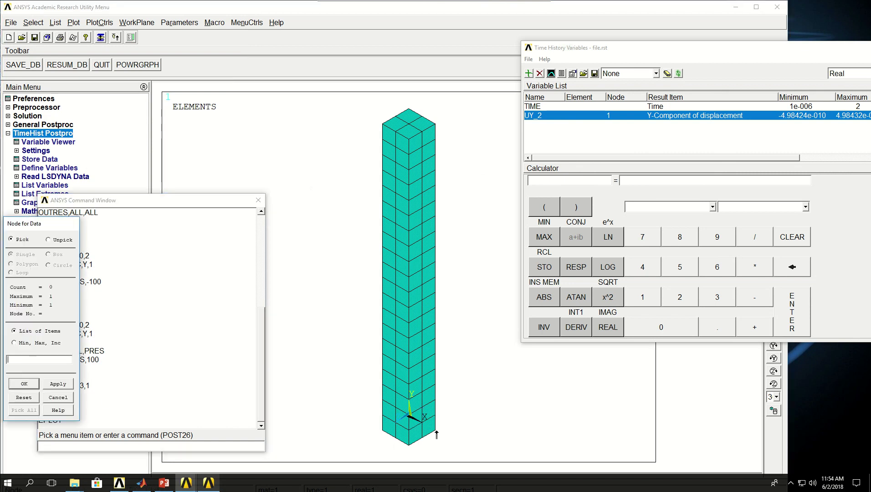
left_click(25, 384)
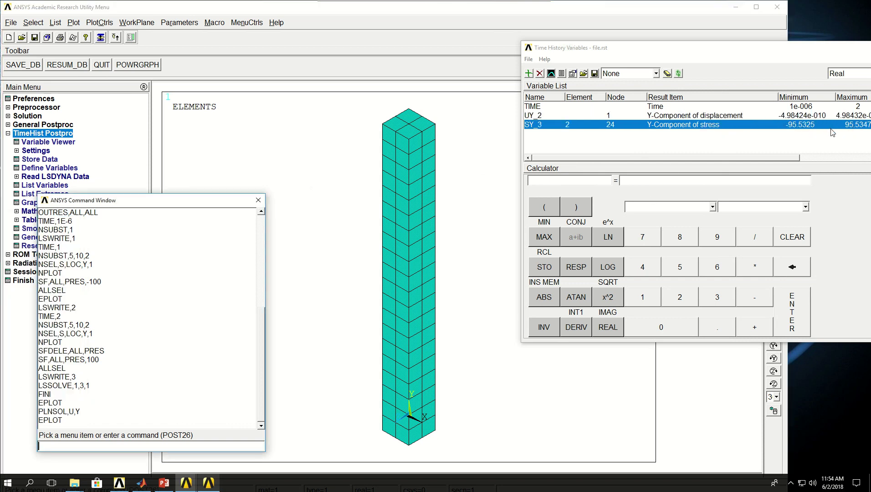
Step: Graph the Y stress of element 2 against time and uncover the curve and its axis labels
left_click_drag(753, 50, 711, 44)
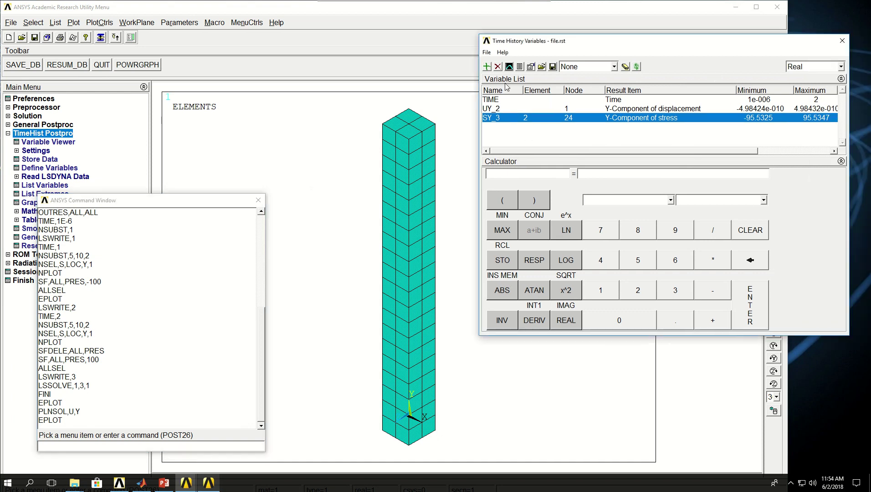
left_click(488, 67)
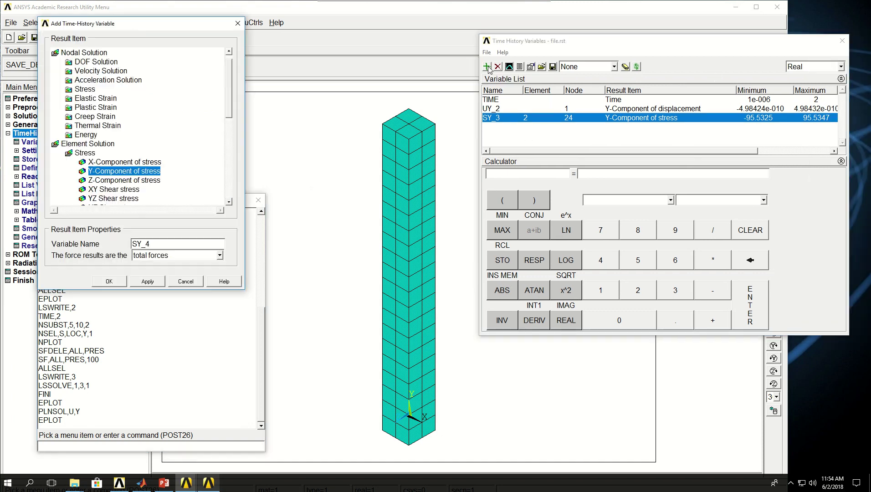
left_click(193, 283)
left_click(509, 67)
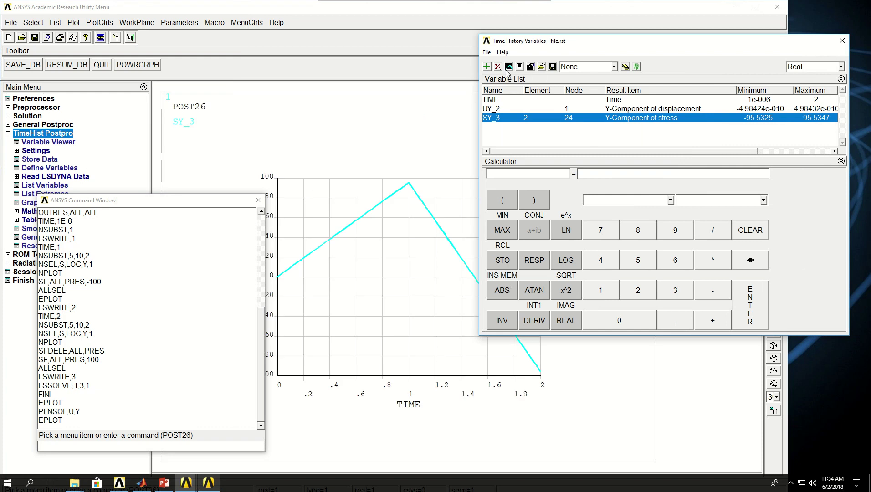
left_click_drag(566, 42, 595, 28)
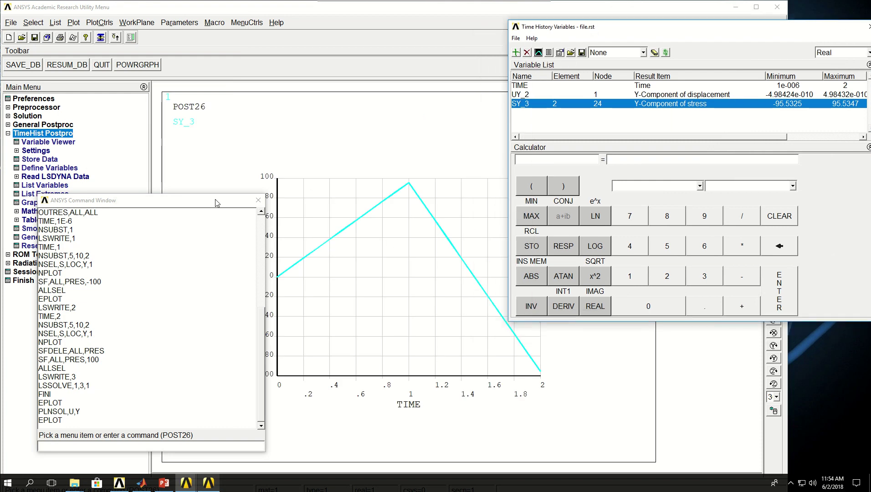
left_click_drag(216, 202, 199, 202)
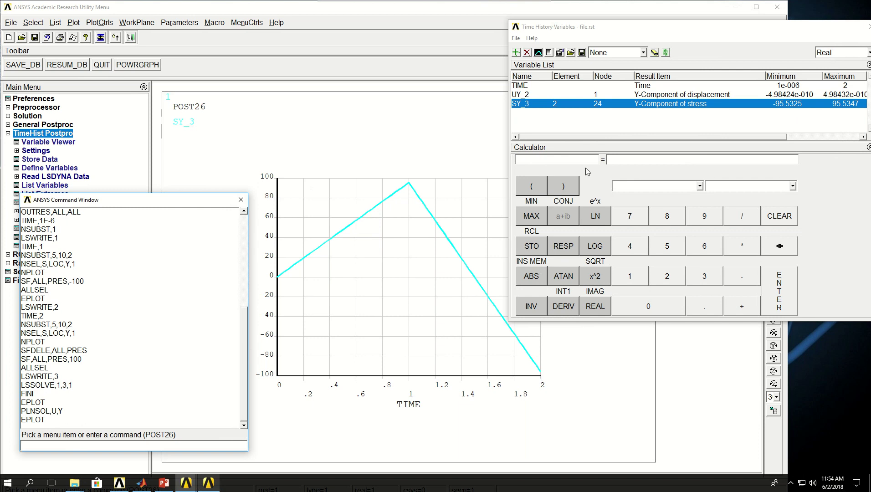
Step: List the Y-displacement and Y-stress variables together over time and examine the values through the last time point
left_click_drag(196, 201, 306, 133)
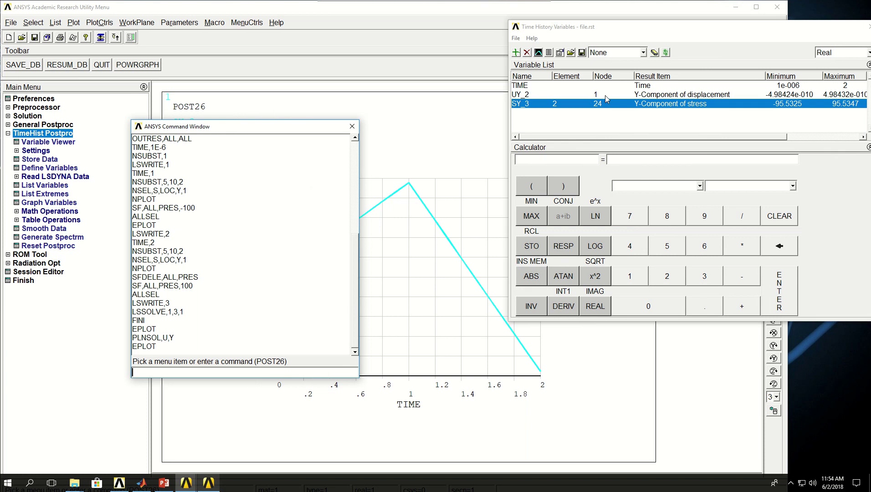
left_click_drag(650, 35, 598, 106)
left_click_drag(280, 129, 301, 140)
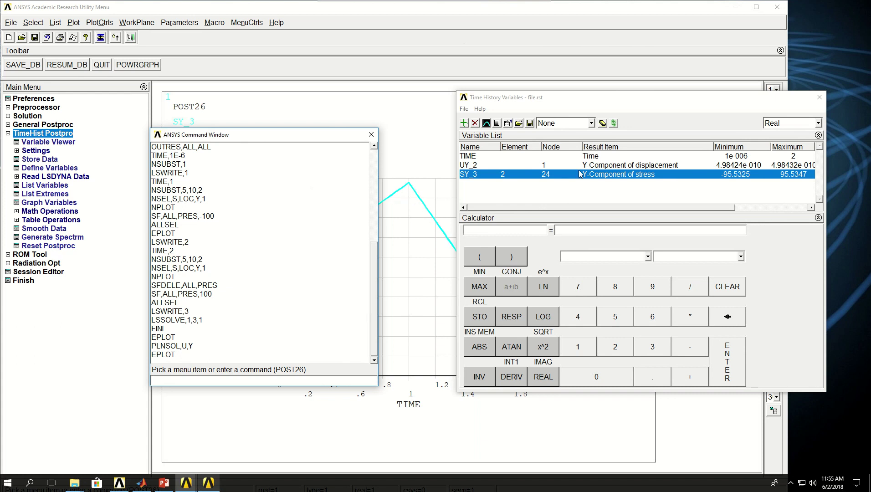
left_click(605, 165)
left_click(599, 175)
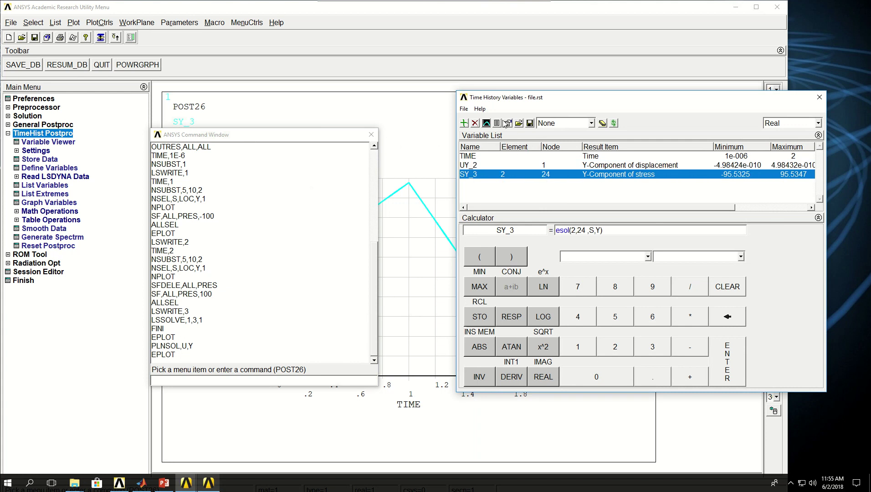
left_click(479, 166, "ctrl")
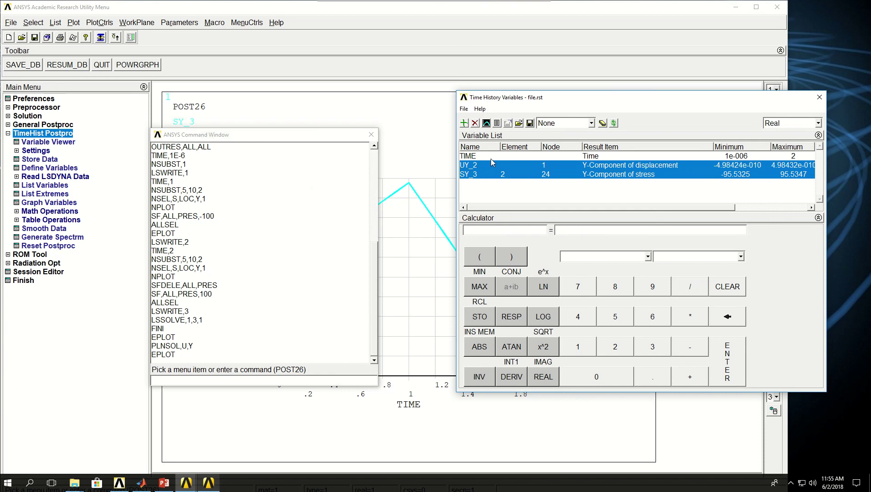
left_click(498, 123)
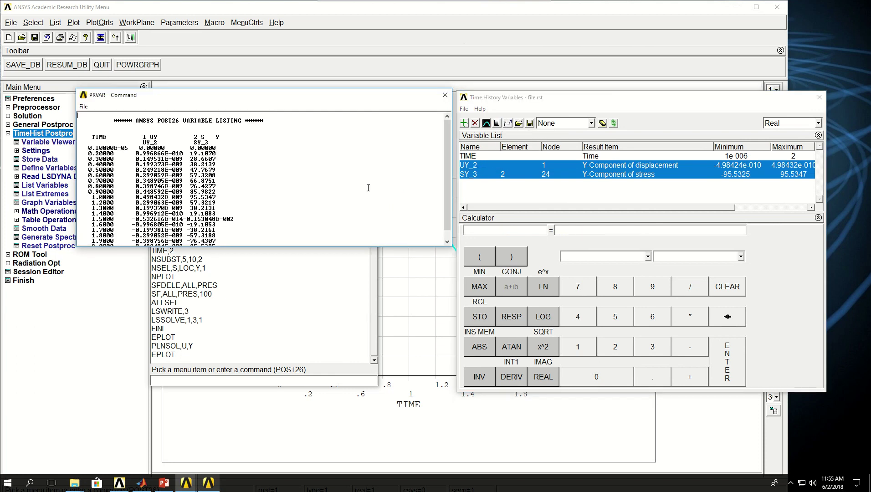
scroll(196, 159, "down", 1)
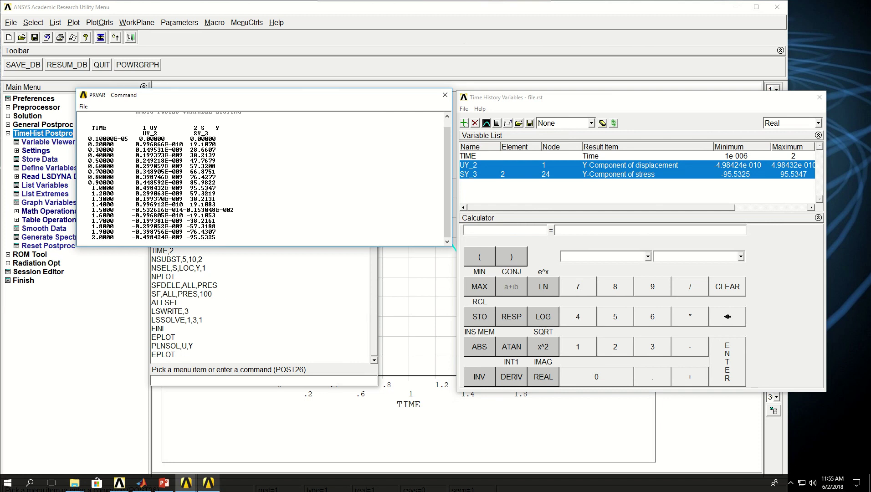
Step: Close the variable listing and open the export options for the Y-displacement and Y-stress variables
left_click(445, 95)
left_click(530, 124)
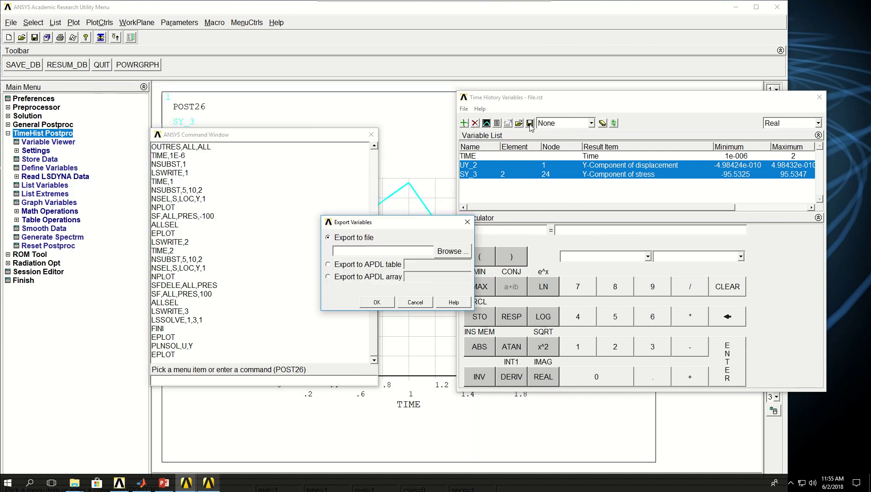